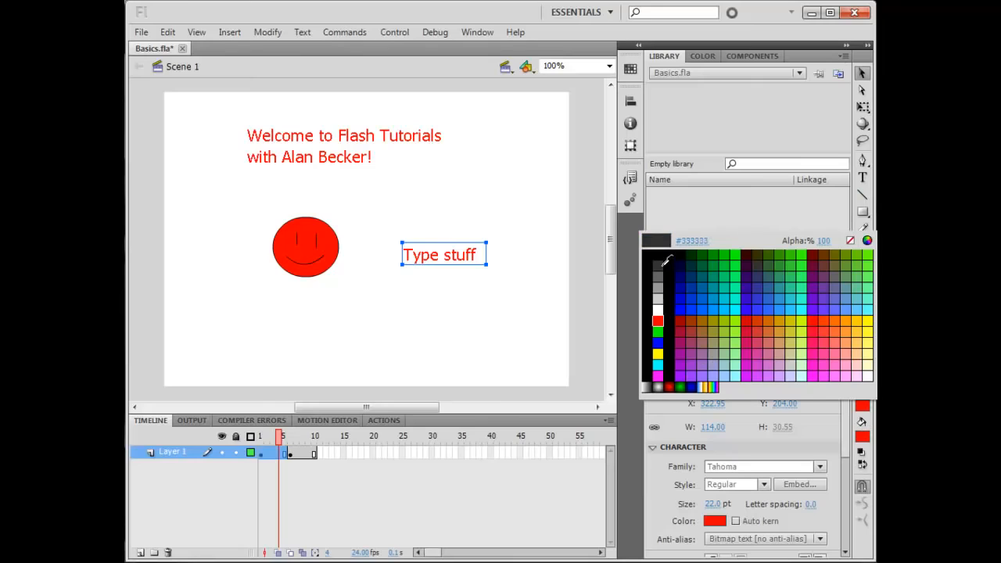
Draw two straight black lines with the Line tool in the upper-right area of the stage
left_click(660, 258)
left_click(863, 196)
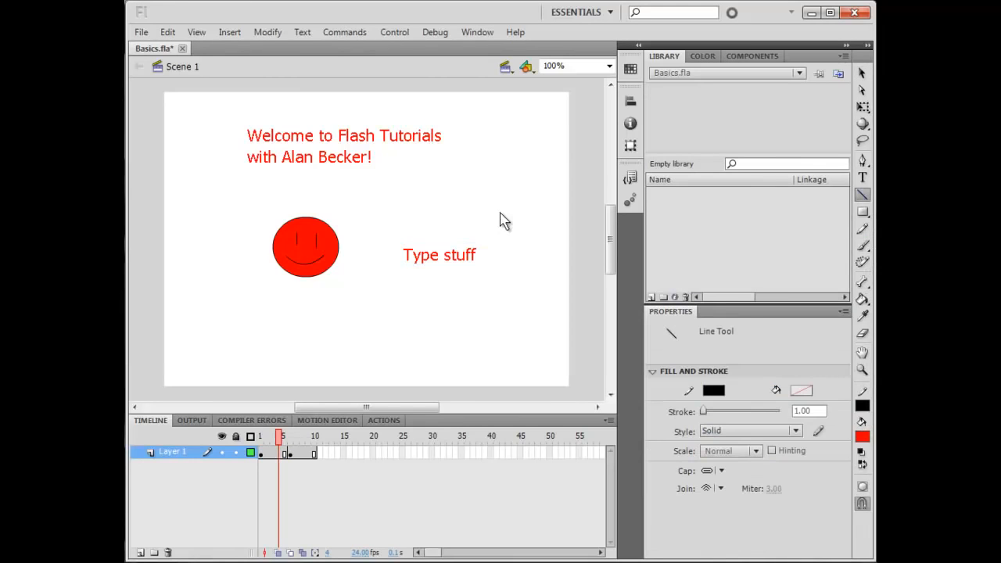
left_click_drag(463, 135, 520, 198)
mouse_move(530, 137)
left_mouse_down()
mouse_move(444, 206)
mouse_move(534, 246)
left_mouse_up()
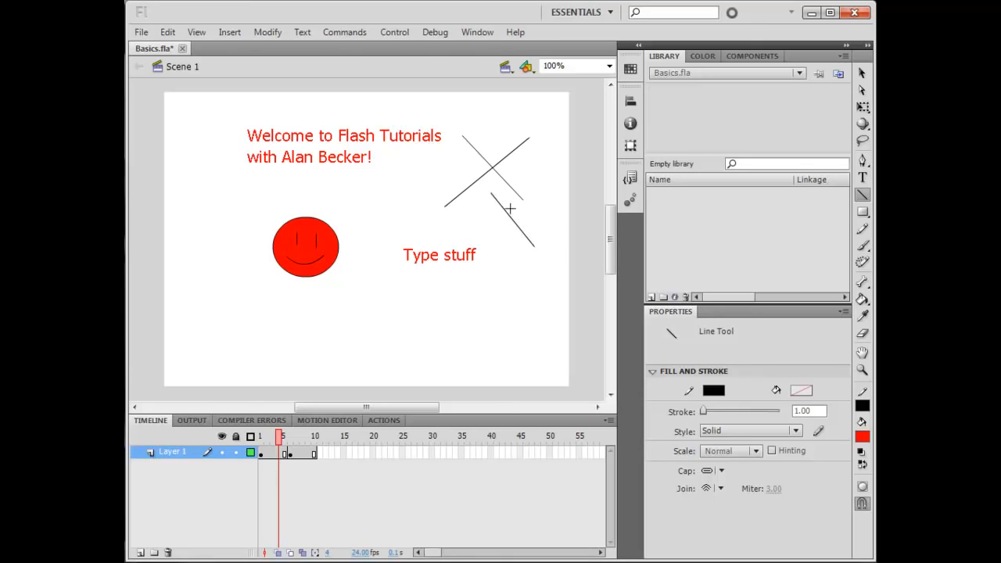
Draw a red rectangle below the Type stuff text with the Rectangle tool
left_click(863, 213)
left_click_drag(379, 291, 456, 353)
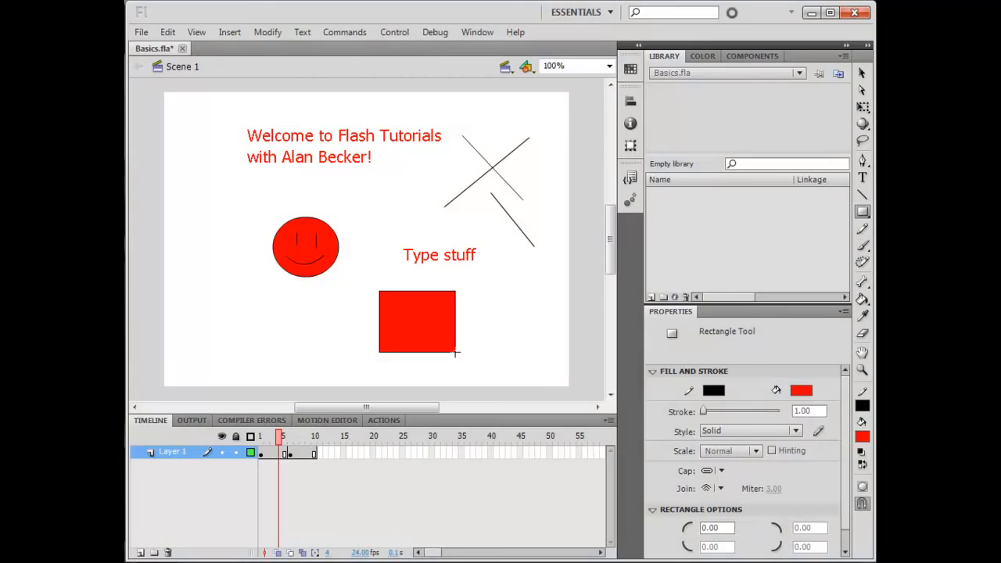
Switch to the Oval tool and draw a red circle to the right of the rectangle
left_click(862, 212)
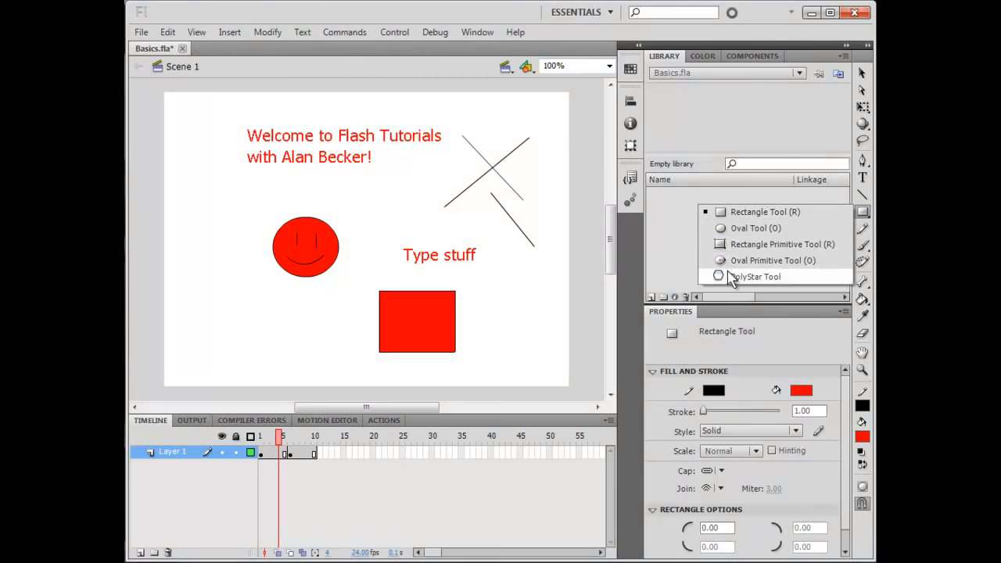
left_click(751, 227)
left_click_drag(493, 273, 552, 327)
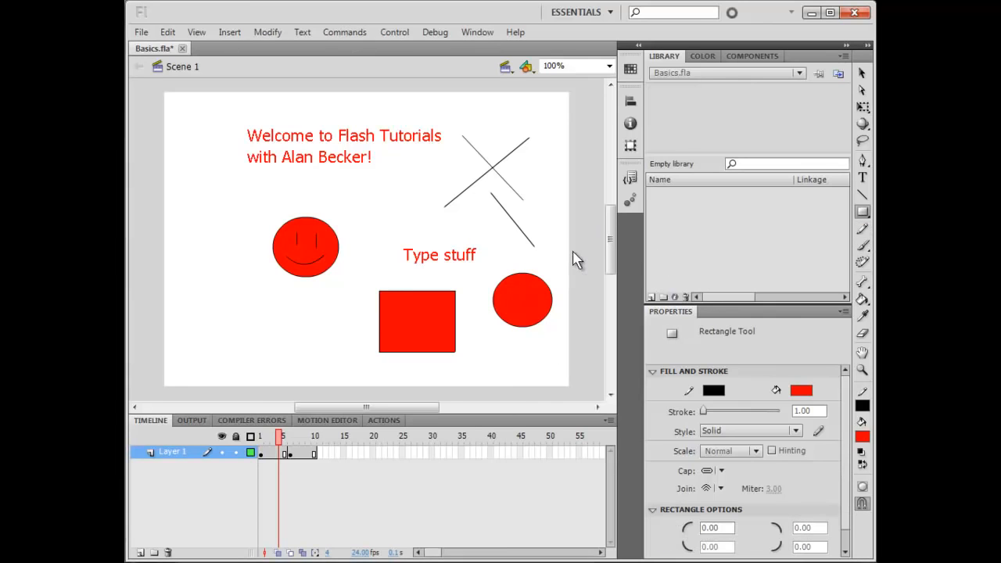
Select the whole rectangle and set its stroke colour to green #00FF00
left_click(862, 73)
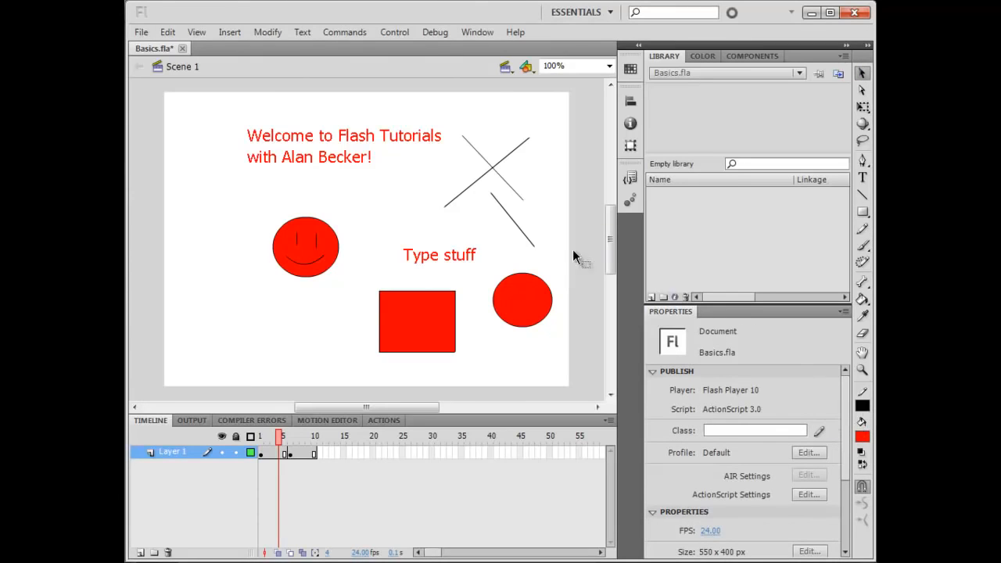
left_click(401, 311)
left_click(427, 286)
left_click(427, 292)
left_click_drag(355, 280, 478, 383)
left_click(862, 405)
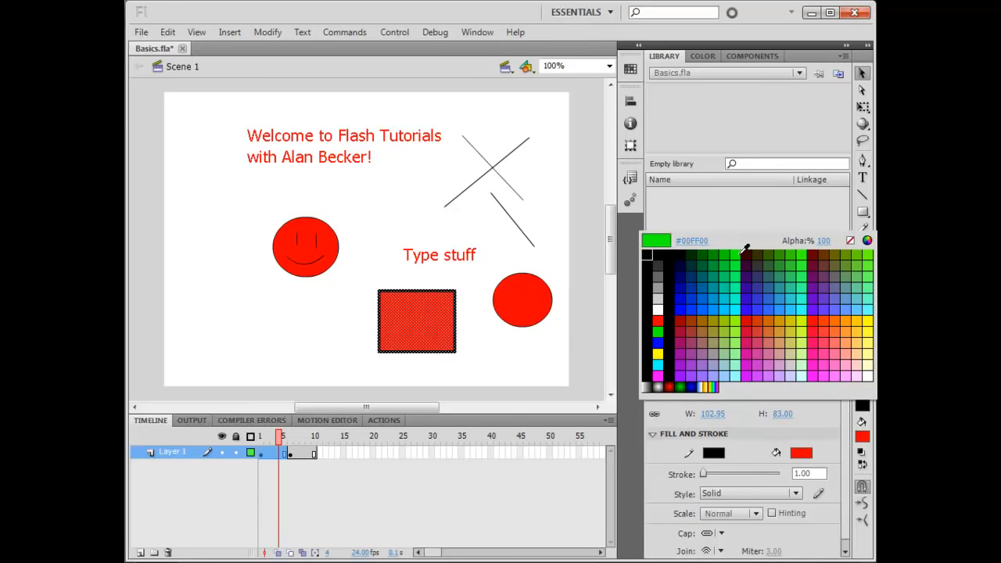
left_click(736, 254)
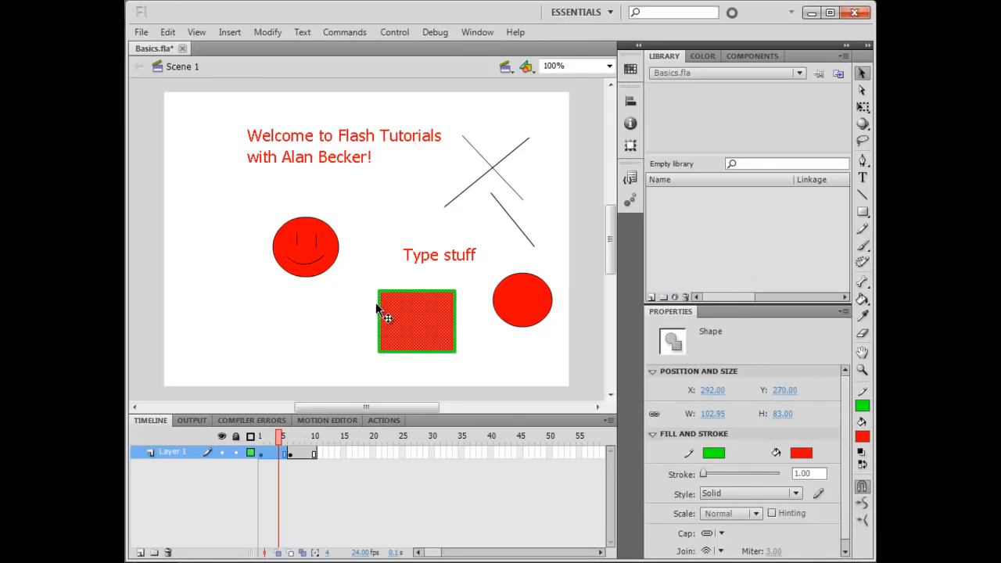
Change the rectangle's fill colour to blue and deselect it
left_click(861, 435)
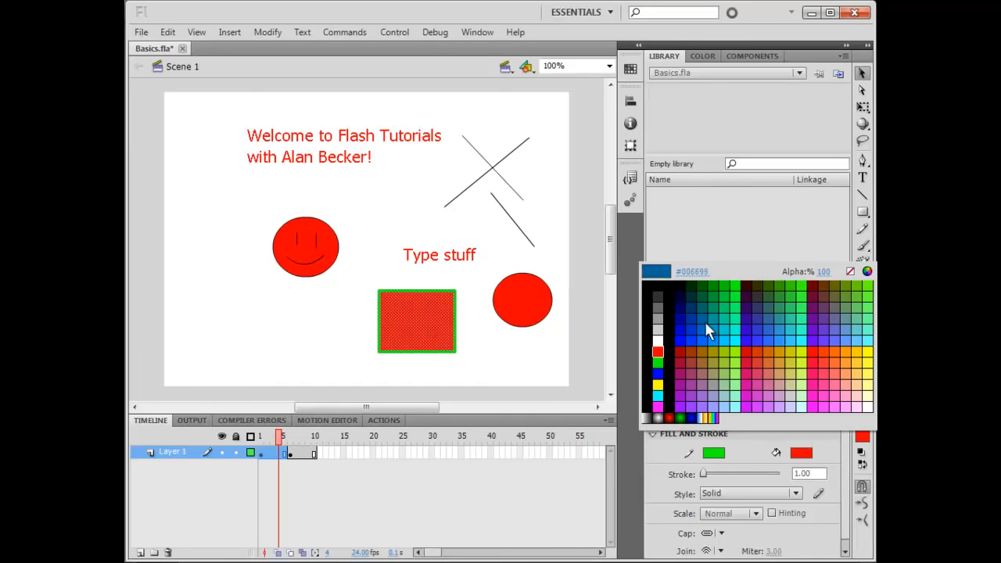
left_click(685, 331)
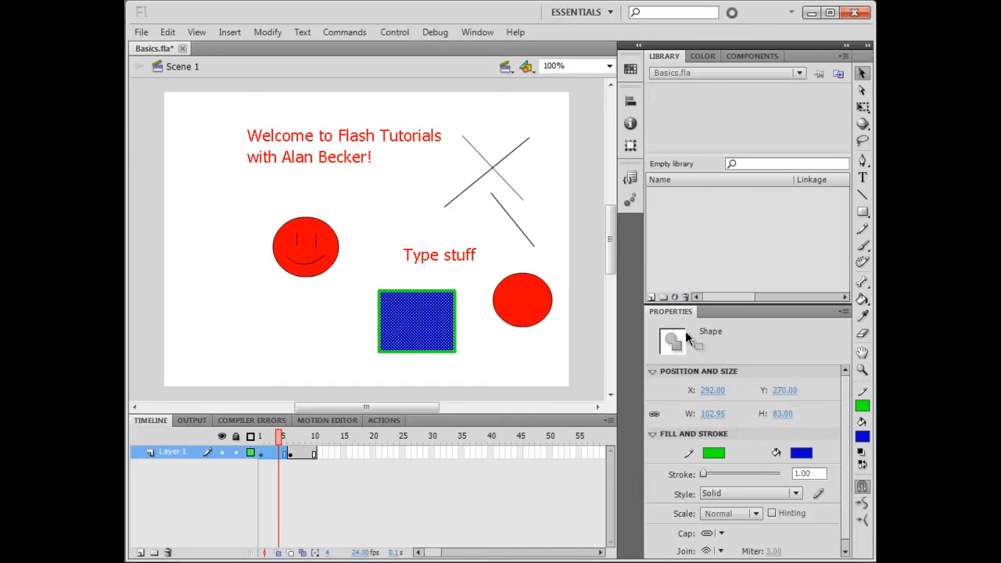
left_click(473, 341)
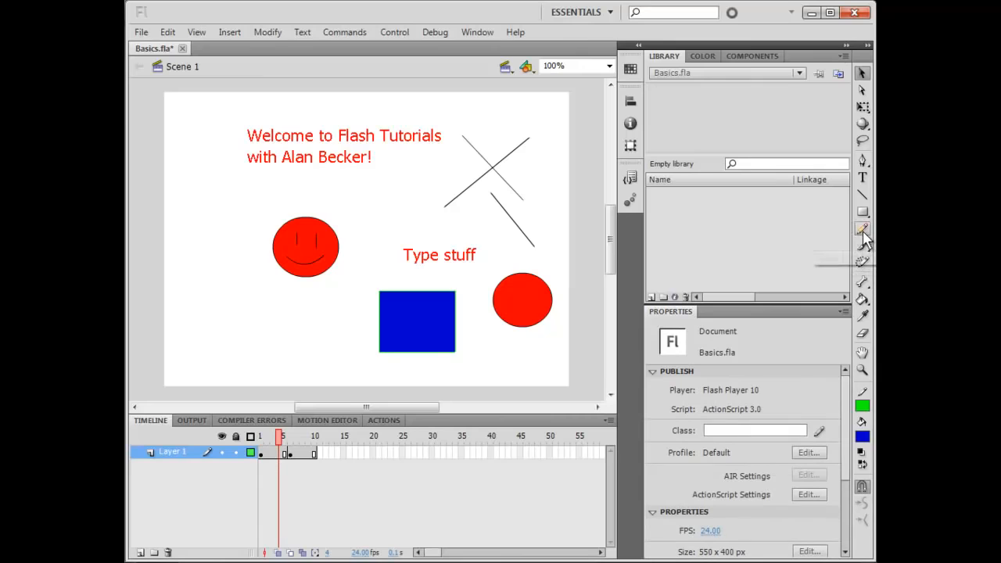
Draw a freehand green curve with the Pencil tool beside the crossed lines
left_click(863, 228)
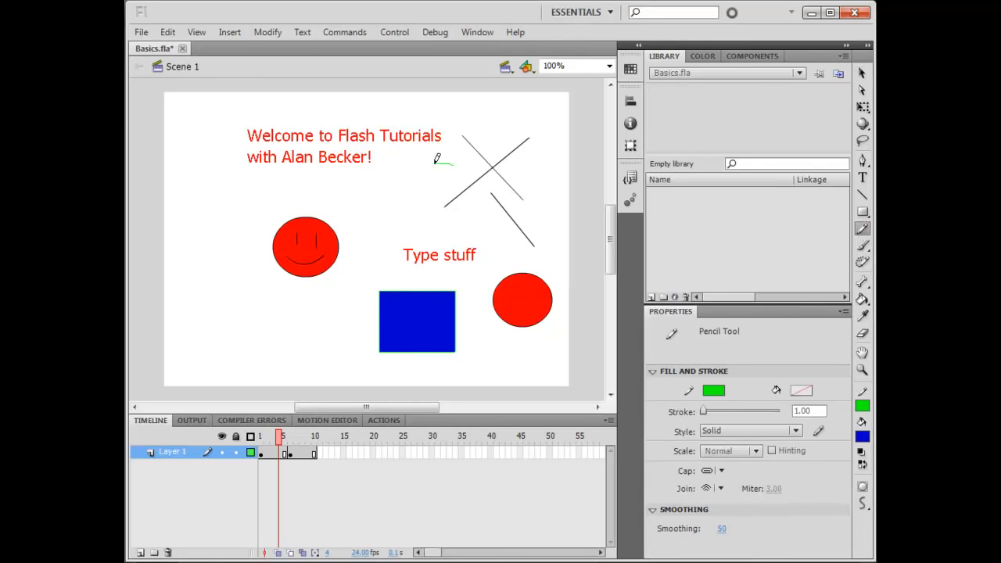
mouse_move(435, 163)
left_mouse_down()
mouse_move(428, 194)
mouse_move(387, 200)
mouse_move(366, 191)
left_mouse_up()
Paint two blue strokes with the Brush tool alongside the green curve
left_click(863, 246)
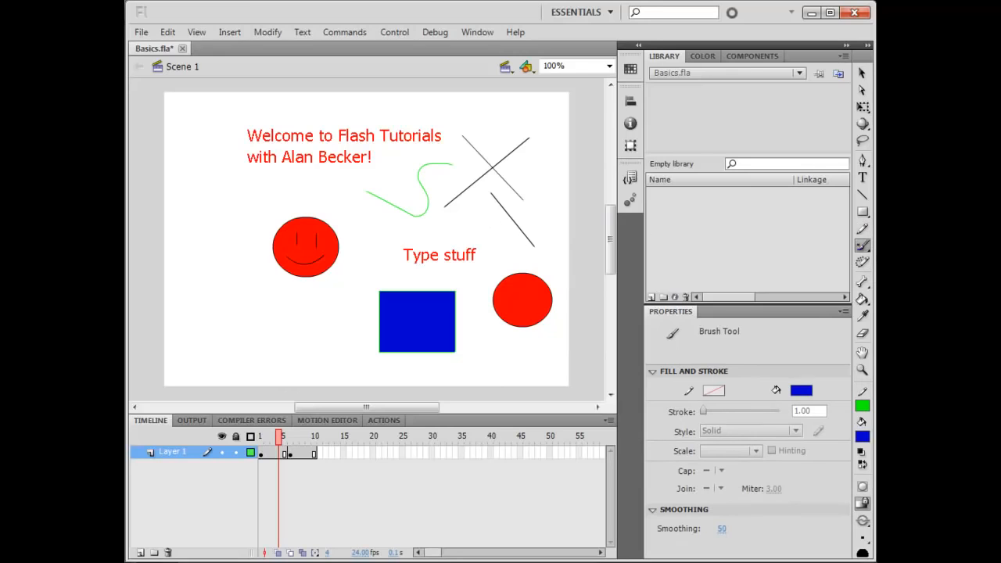
left_click_drag(353, 210, 409, 232)
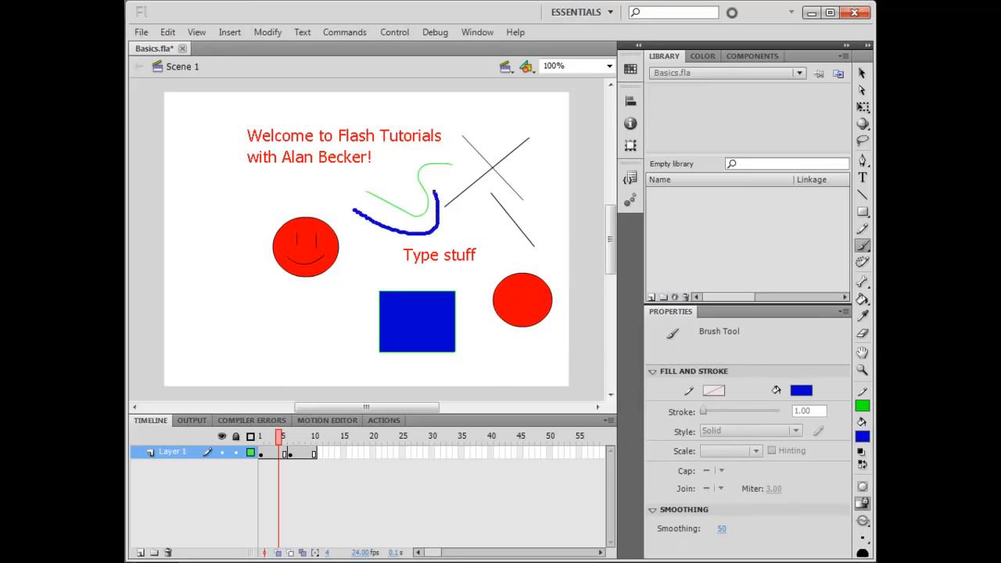
left_click_drag(436, 192, 464, 180)
Choose a small brush size and paint a thin blue stroke above the curves
left_click(863, 537)
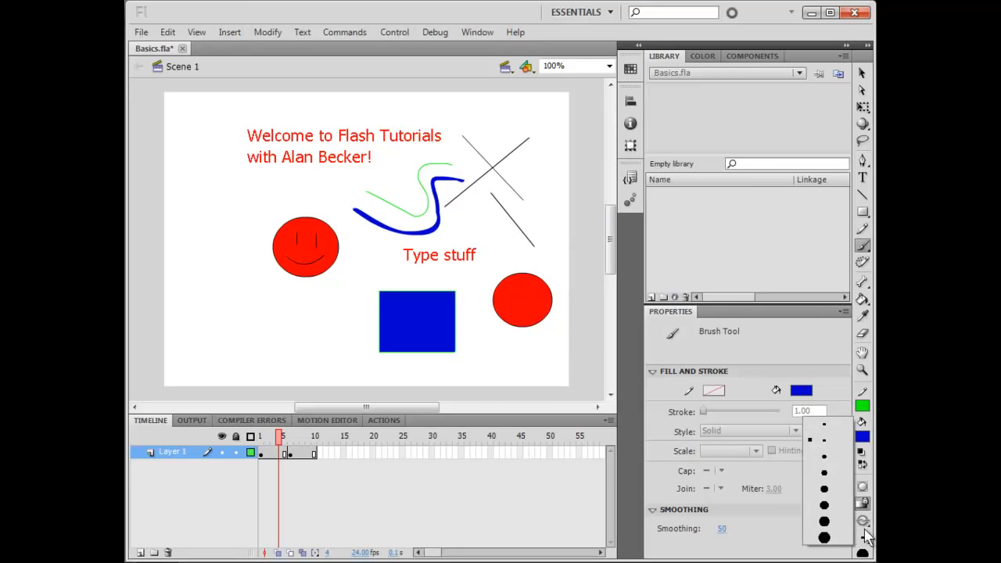
left_click(822, 439)
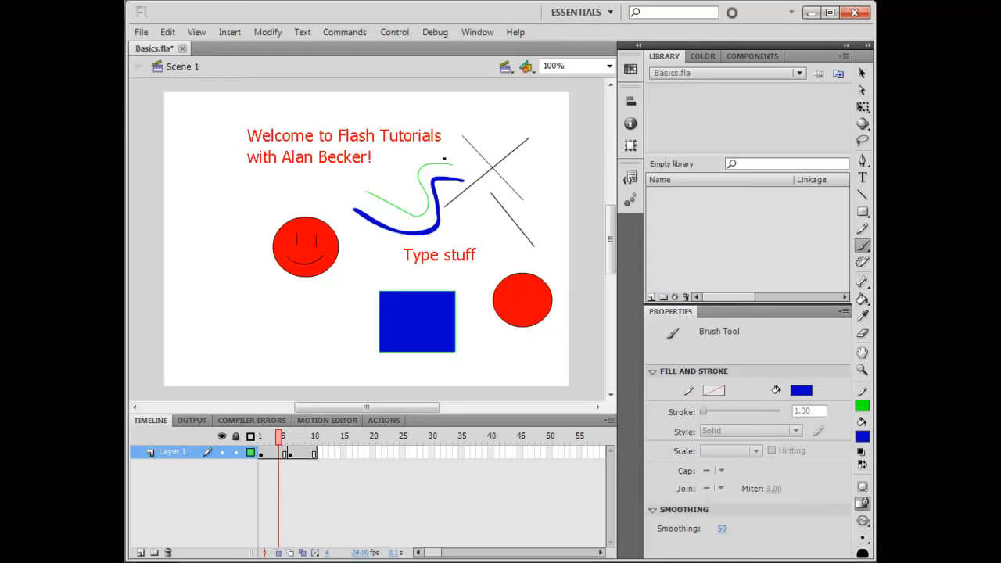
left_click_drag(414, 183, 381, 178)
Zoom in and reshape the blue brush strokes by dragging their edges with the Selection tool
left_click(862, 73)
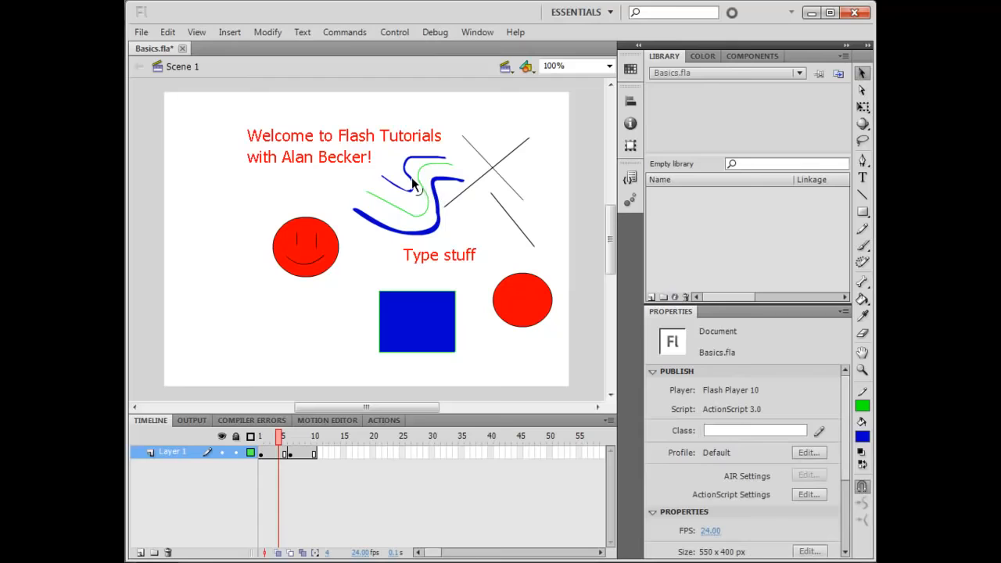
left_click(414, 185)
key("ctrl+=")
key("ctrl+=")
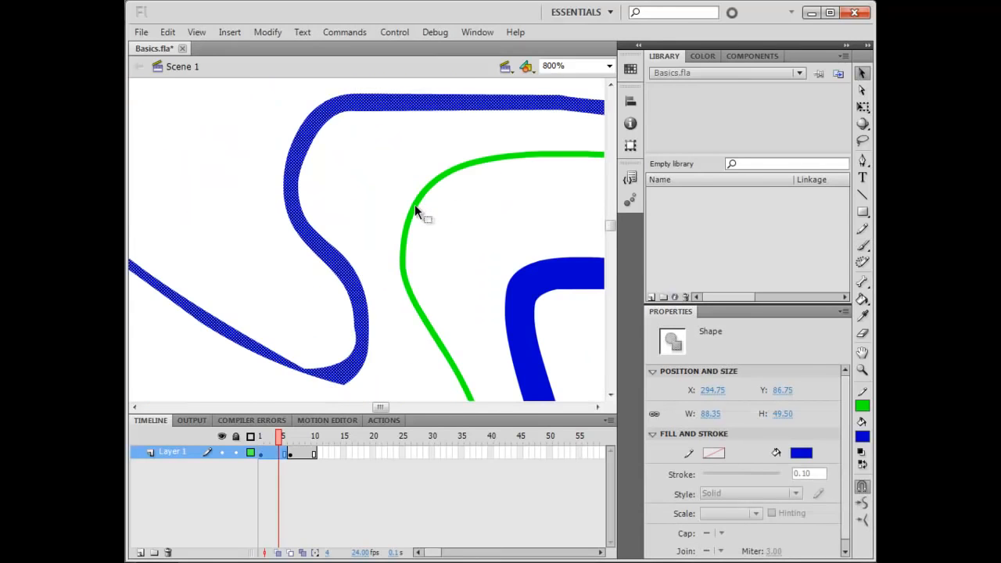
left_click(351, 215)
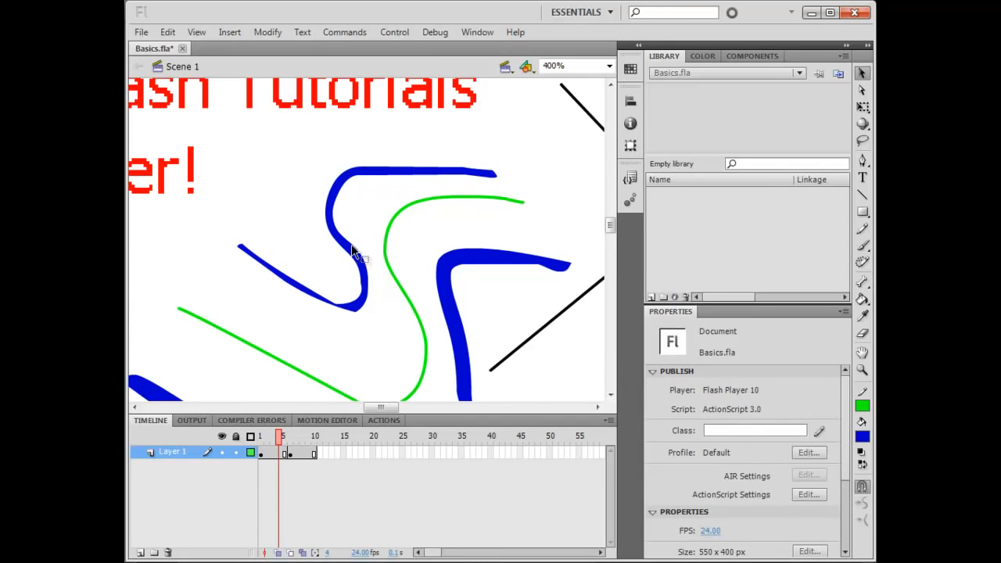
mouse_move(341, 248)
left_mouse_down()
mouse_move(319, 233)
mouse_move(322, 252)
left_mouse_up()
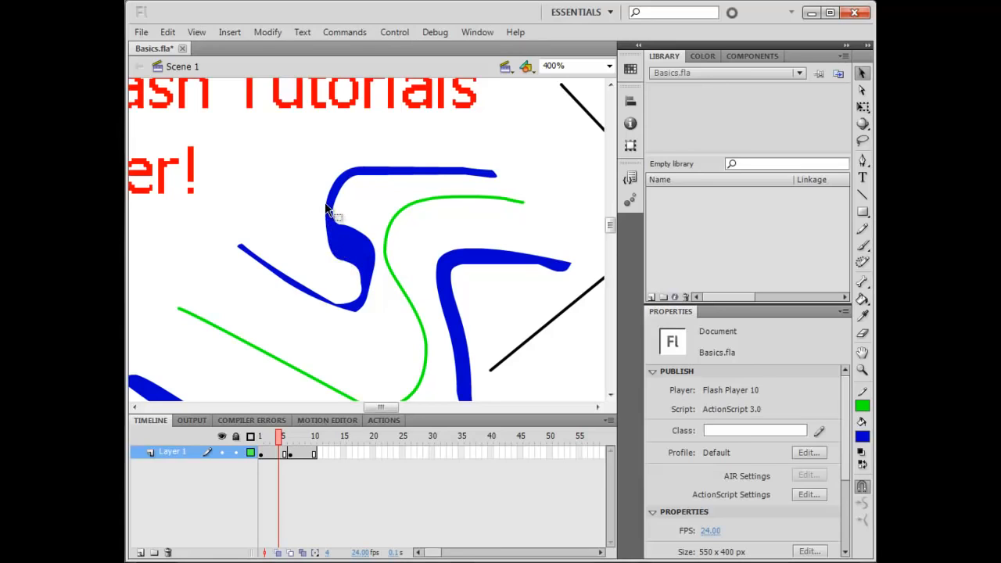
left_click_drag(327, 205, 305, 201)
left_click_drag(377, 167, 386, 160)
left_click_drag(389, 234, 425, 211)
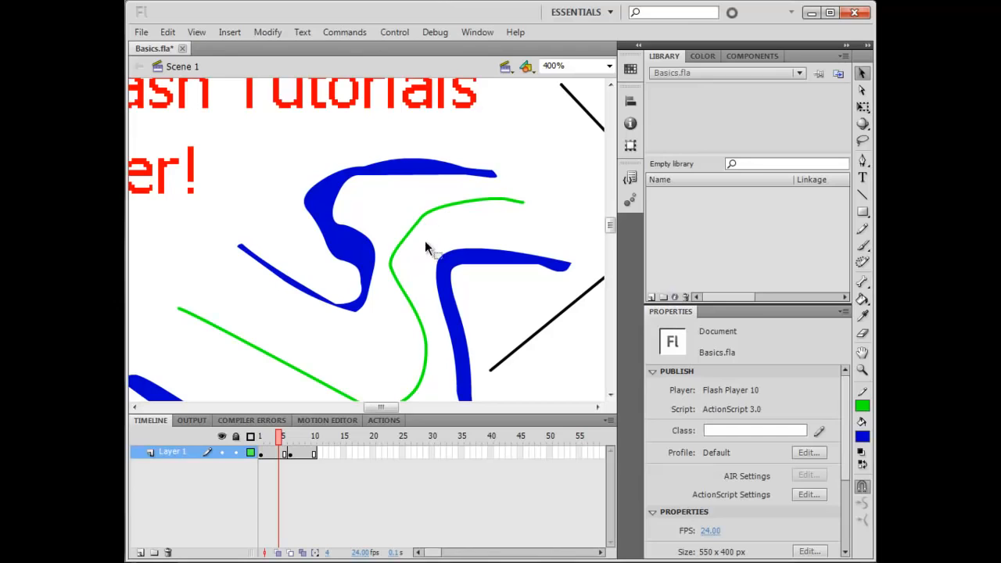
left_click_drag(398, 244, 405, 235)
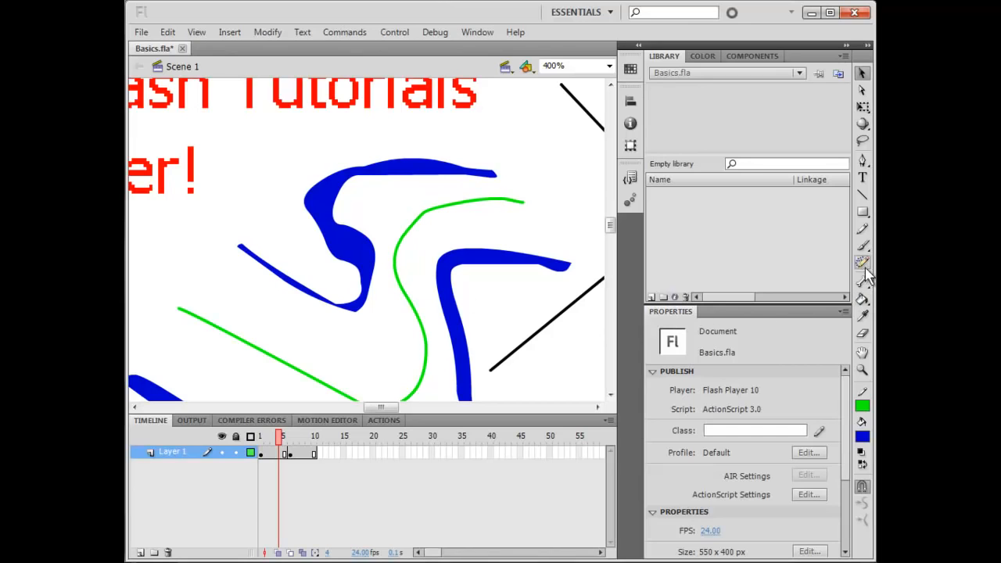
Fill both blue brush strokes with red using the Paint Bucket tool
left_click(864, 301)
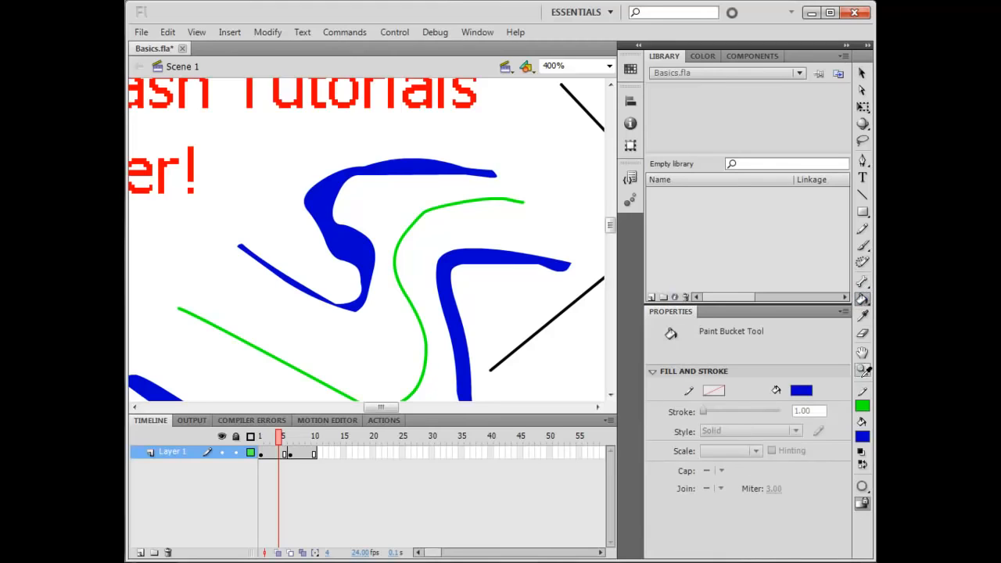
left_click(862, 436)
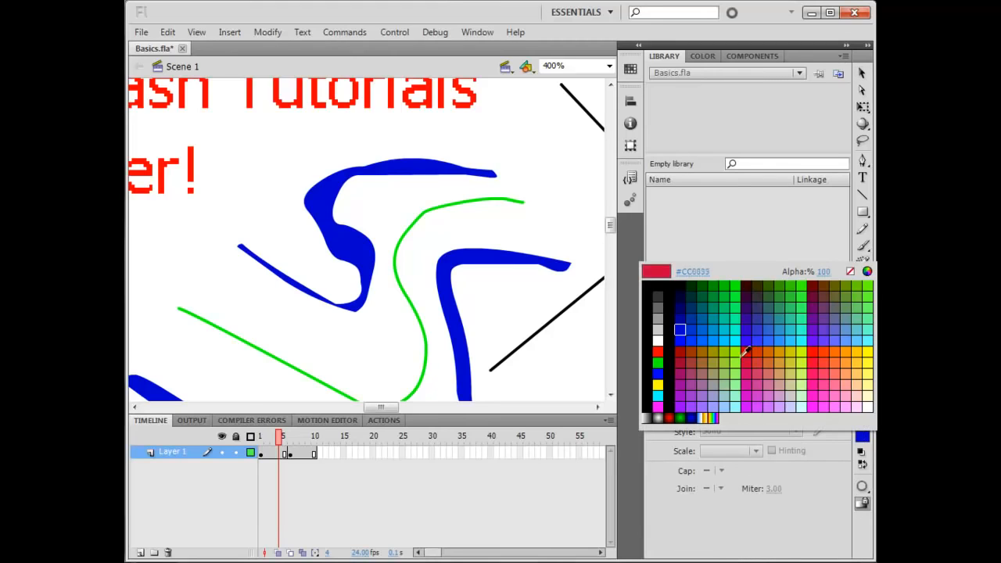
left_click(661, 352)
left_click(388, 165)
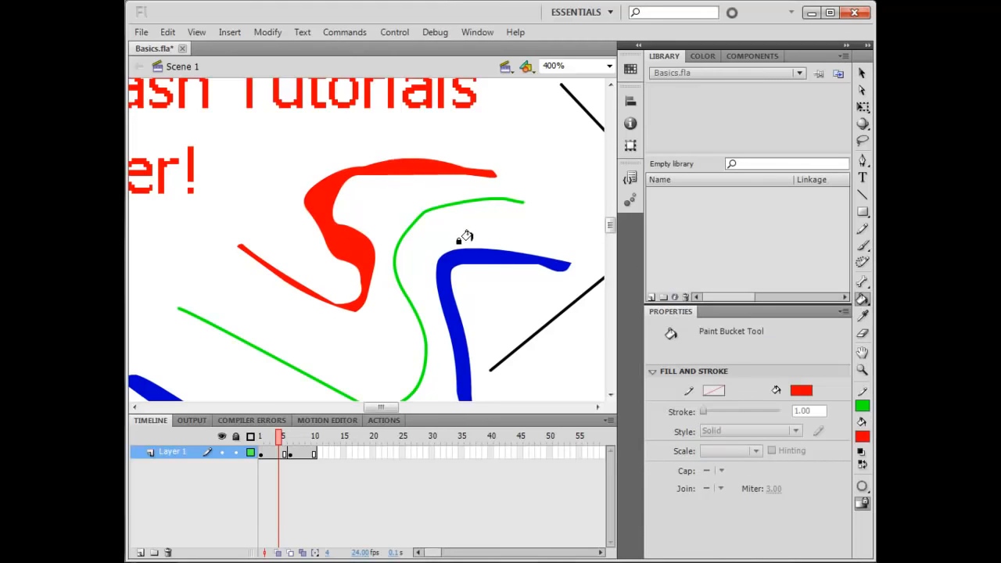
left_click(458, 278)
Use the Ink Bottle with a blue stroke to recolour the green curves and a black line and outline the red strokes
mouse_move(864, 303)
left_mouse_down()
mouse_move(730, 298)
mouse_move(730, 315)
left_mouse_up()
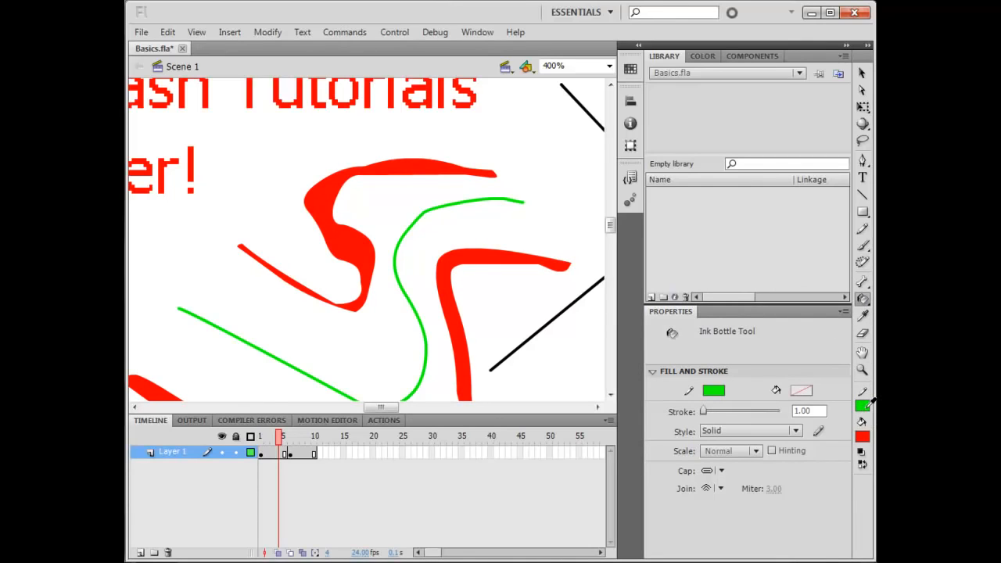
left_click(869, 404)
left_click(686, 305)
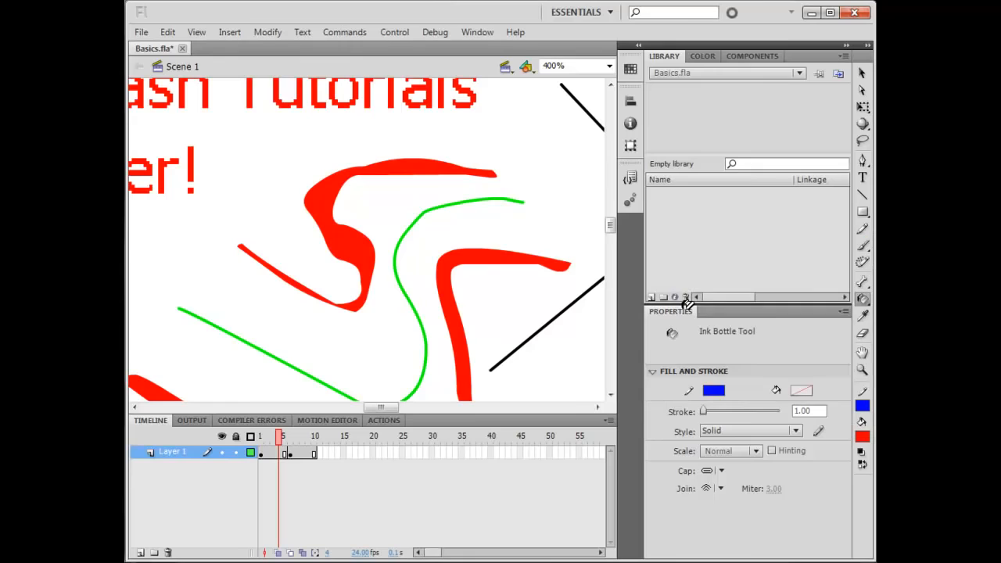
left_click(480, 197)
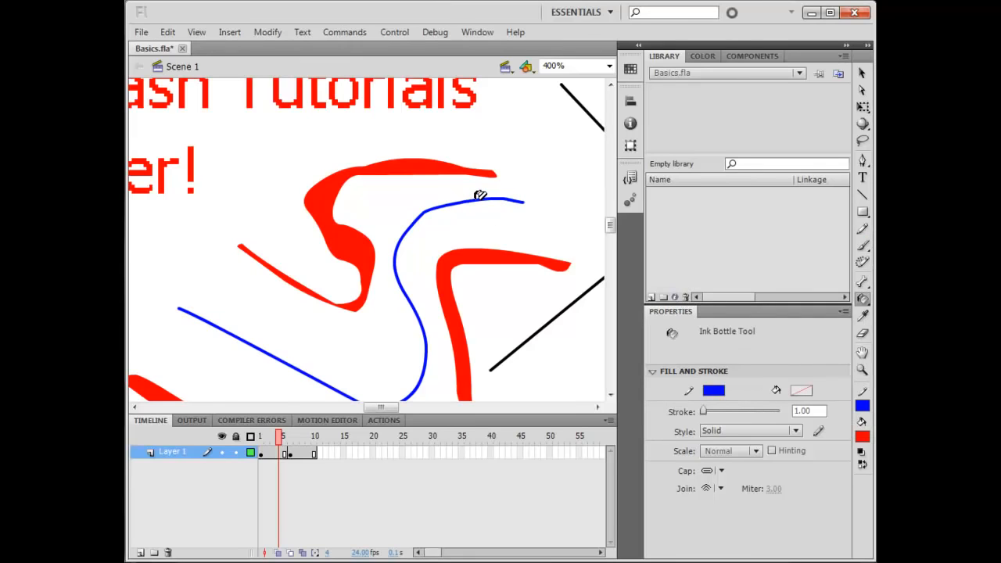
left_click(563, 310)
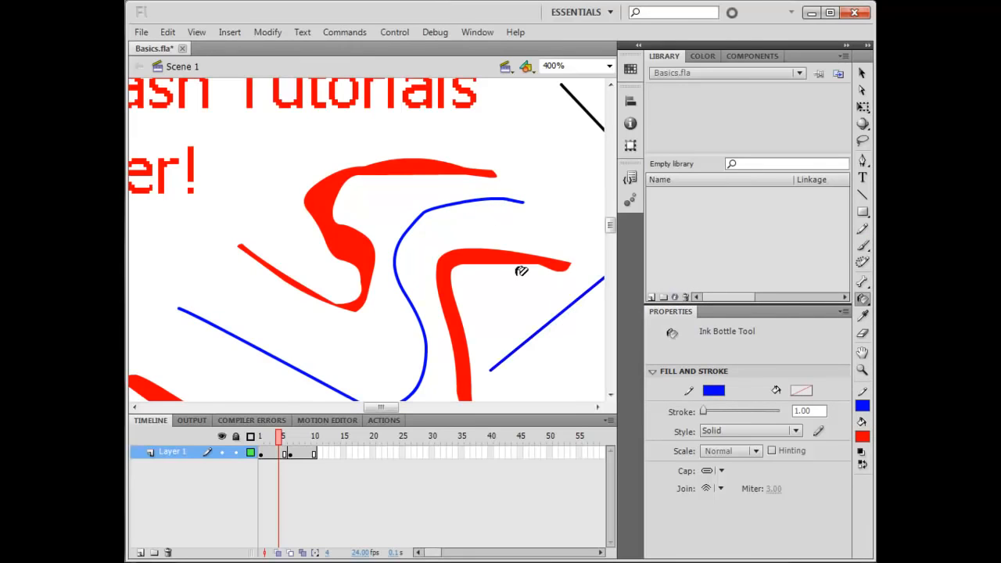
left_click(400, 161)
left_click(445, 267)
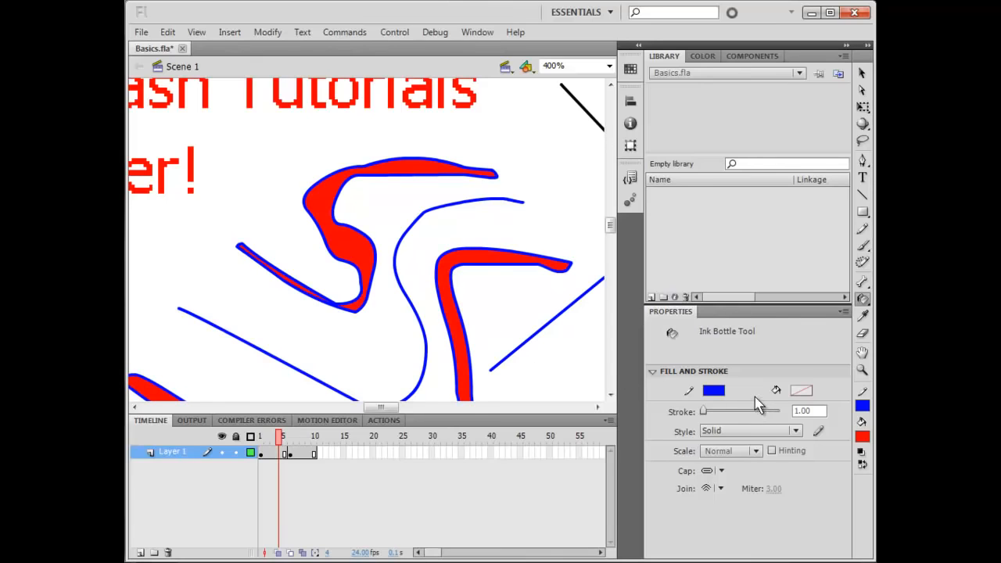
Zoom back out, sample the red fill with the Eyedropper and fill the rectangle red
left_click(863, 317)
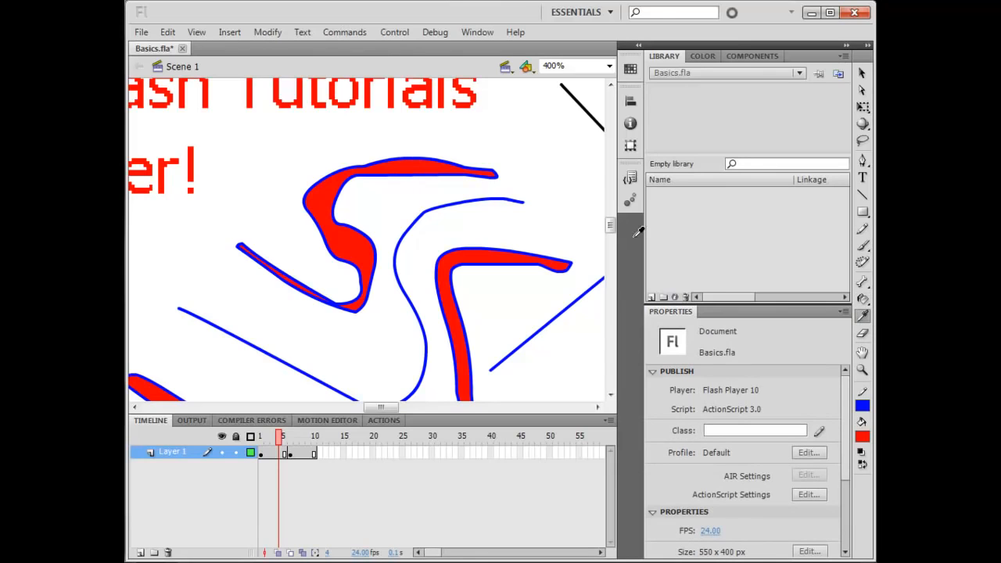
key("ctrl+minus")
key("ctrl+minus")
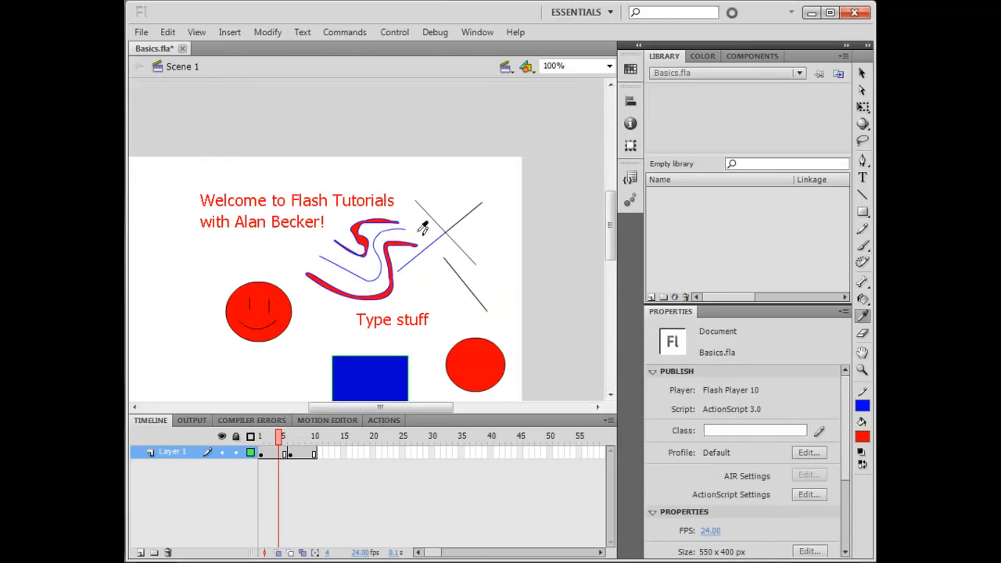
left_click(374, 216)
left_click(369, 377)
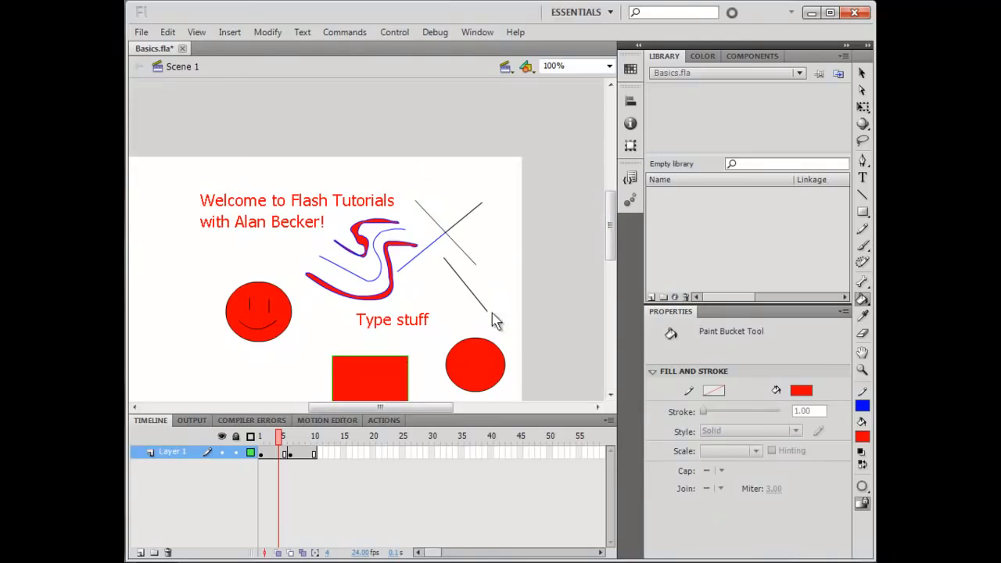
Sample the blue line's stroke with the Eyedropper and apply it as an outline to the red circle
left_click_drag(616, 236, 615, 252)
left_click(863, 316)
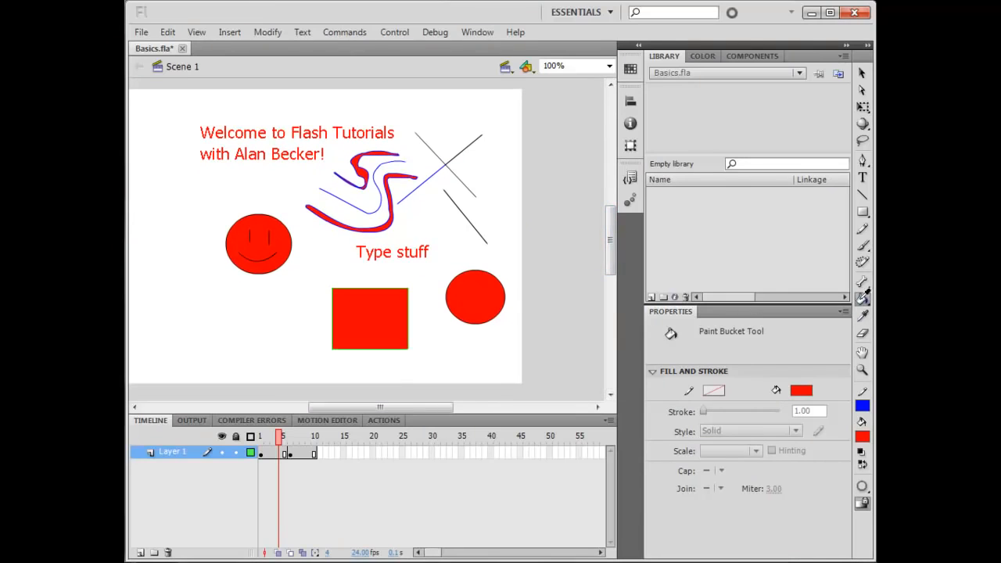
left_click(432, 174)
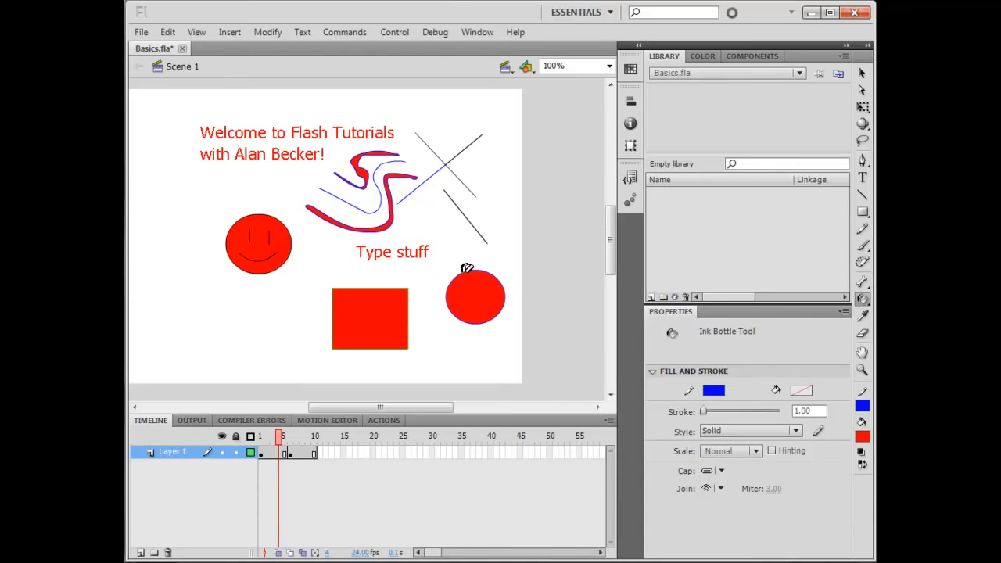
Zoom in and pan around to examine the blue outline on the red circle, then zoom back out
key("ctrl+=")
key("ctrl+=")
left_click_drag(529, 321, 248, 231)
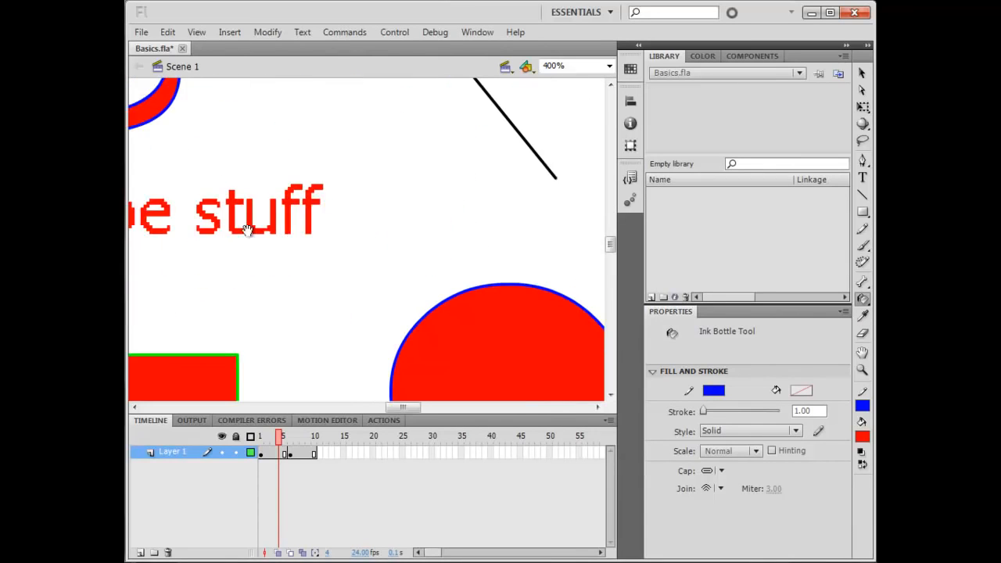
left_click_drag(406, 327, 295, 176)
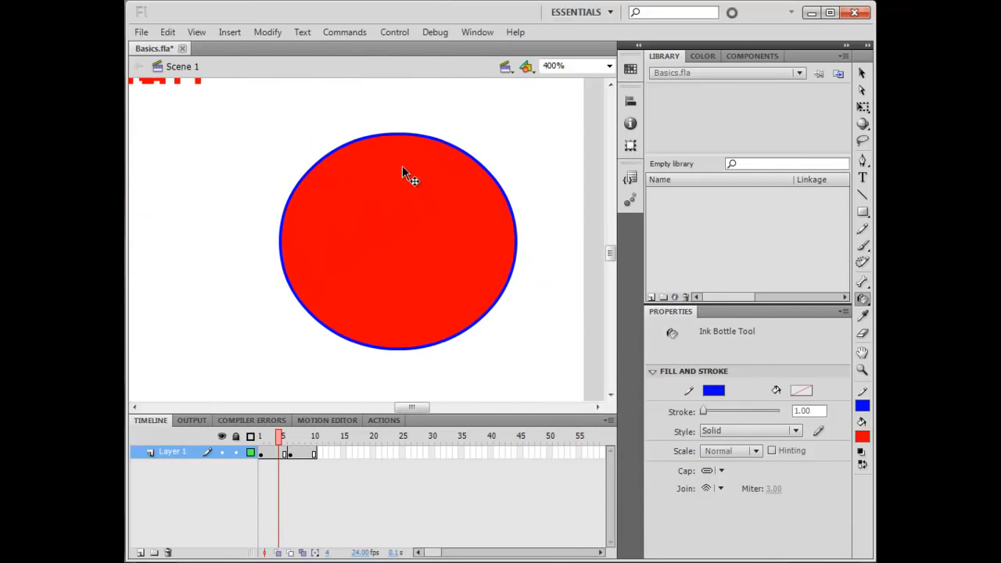
key("ctrl+minus")
key("ctrl+minus")
left_click_drag(261, 148, 366, 211)
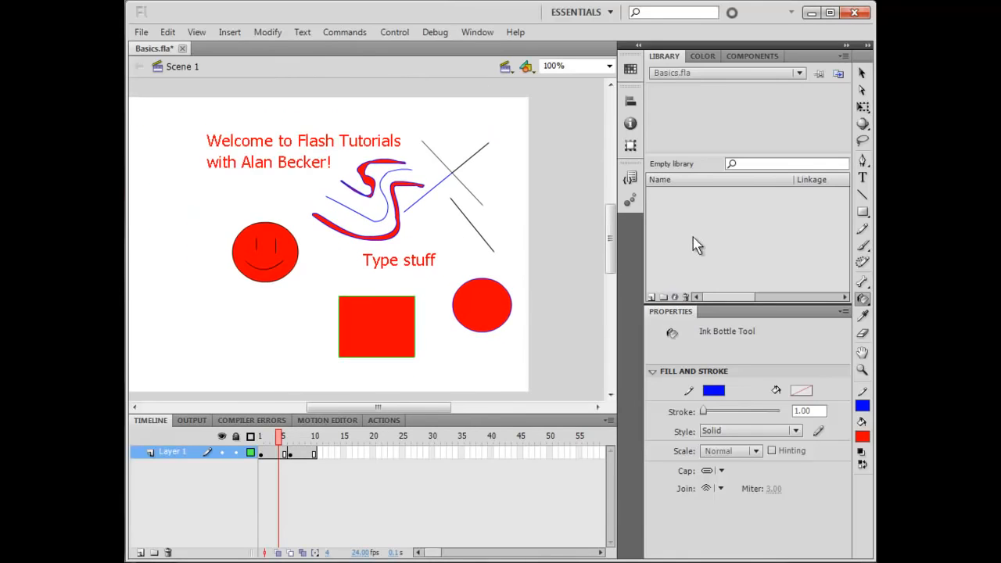
Switch to the Eraser and erase strokes through the brush curves, rectangle, circle and crossed lines
left_click(862, 333)
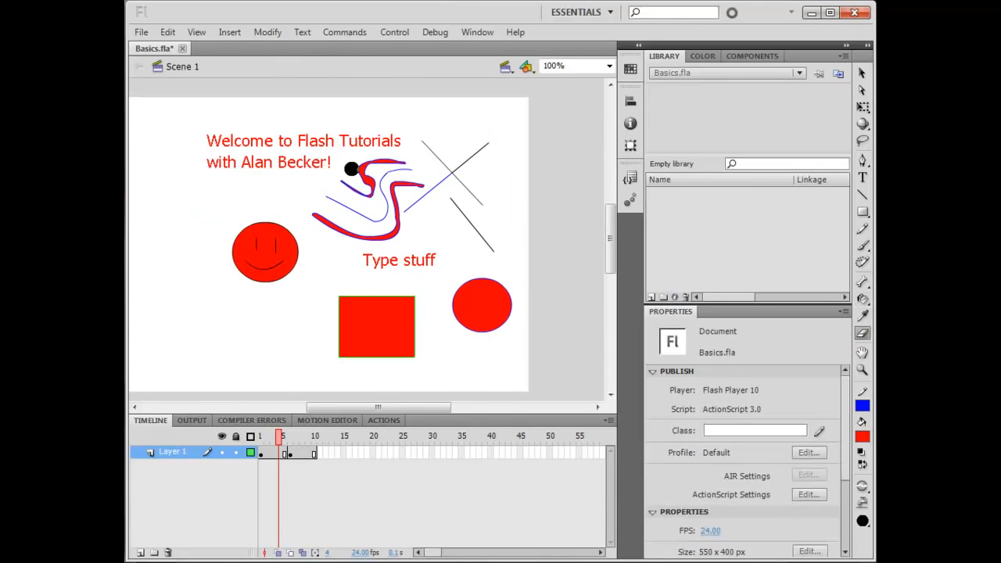
mouse_move(348, 168)
left_mouse_down()
mouse_move(418, 231)
mouse_move(410, 262)
mouse_move(391, 273)
mouse_move(366, 321)
mouse_move(379, 365)
mouse_move(371, 274)
mouse_move(463, 260)
left_mouse_up()
key("ctrl+z")
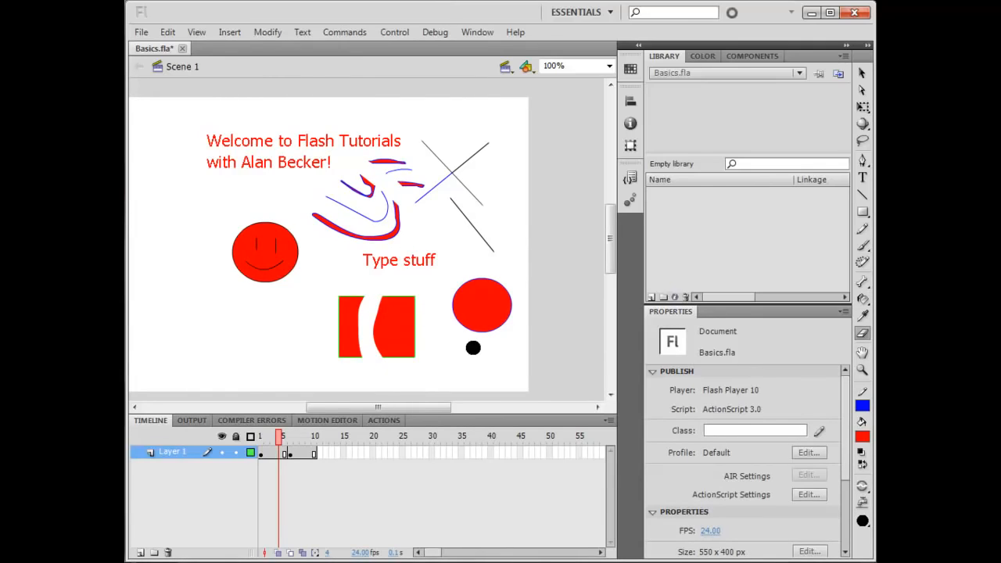
mouse_move(472, 346)
left_mouse_down()
mouse_move(453, 186)
mouse_move(502, 278)
left_mouse_up()
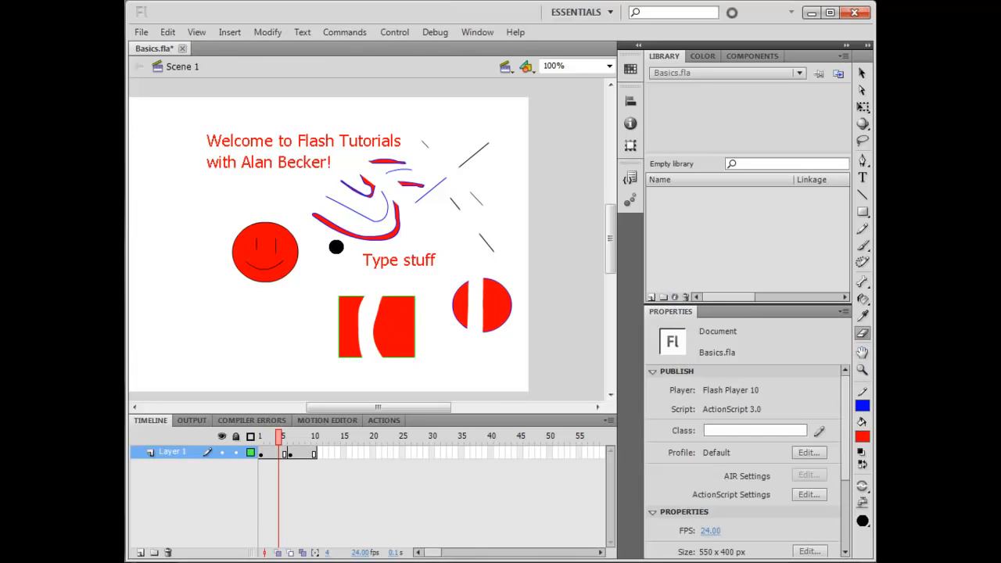
mouse_move(292, 250)
left_mouse_down()
mouse_move(341, 250)
mouse_move(349, 219)
mouse_move(375, 291)
mouse_move(342, 252)
left_mouse_up()
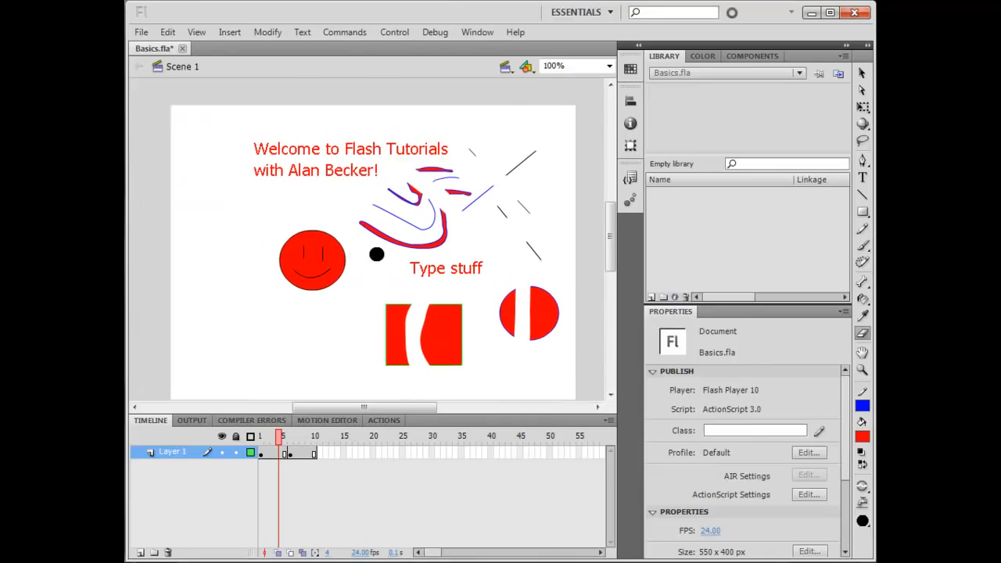
Zoom in and pan across the stage to inspect the erased edges of the shapes
key("ctrl+equal")
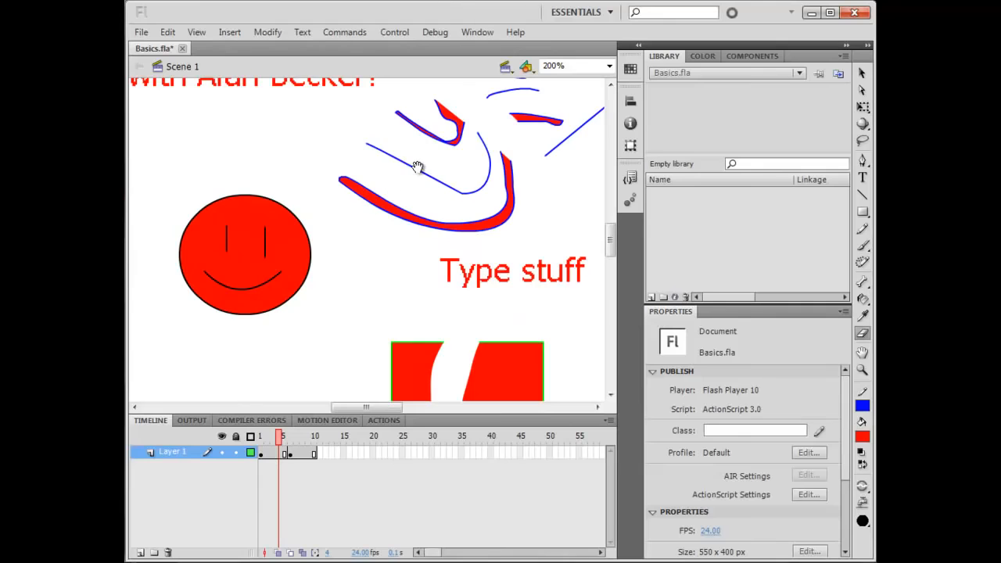
left_click_drag(419, 168, 420, 275)
left_click_drag(373, 254, 268, 211)
left_click_drag(482, 202, 320, 118)
left_click_drag(388, 298, 380, 192)
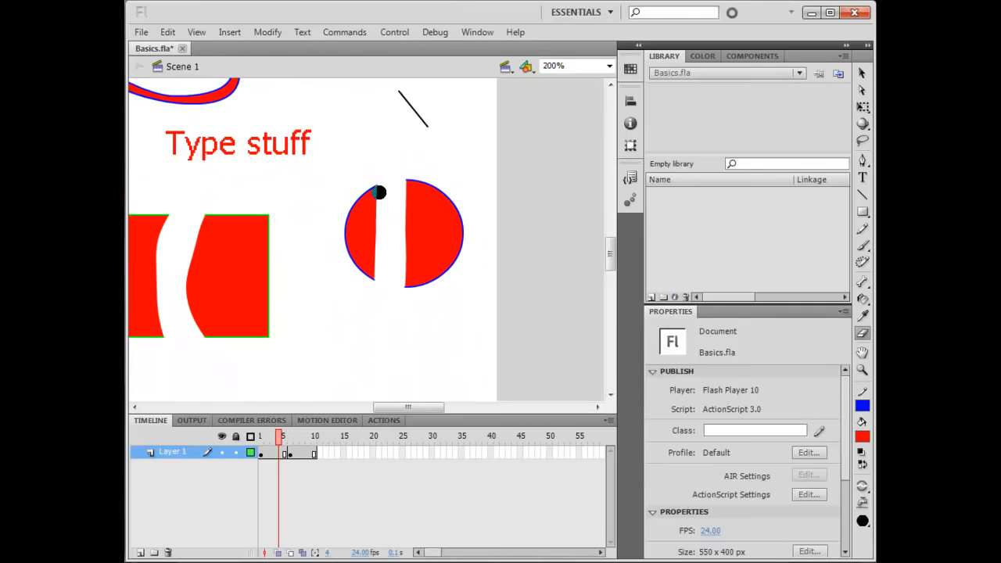
left_click_drag(265, 259, 355, 235)
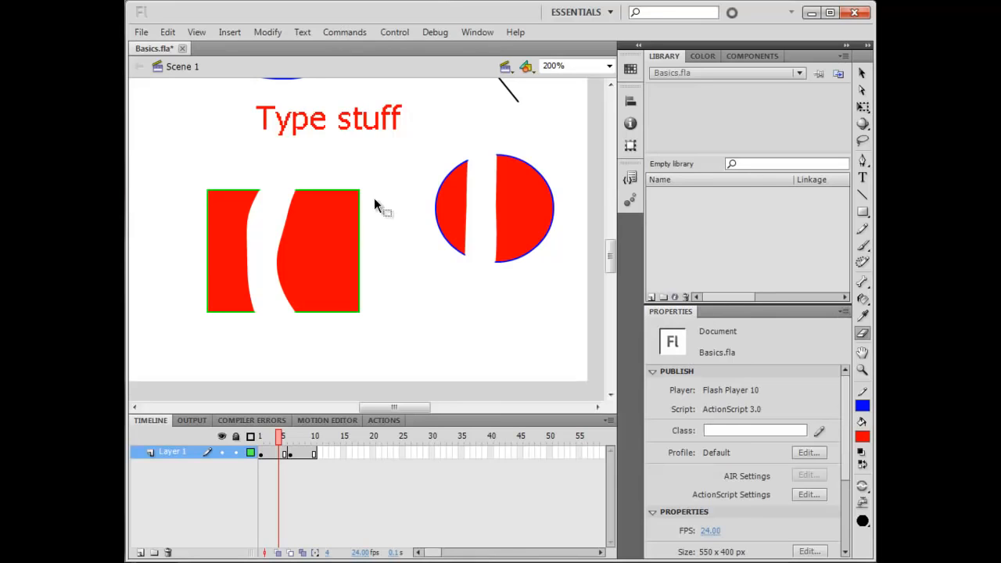
key("ctrl+equal")
left_click_drag(395, 411, 379, 411)
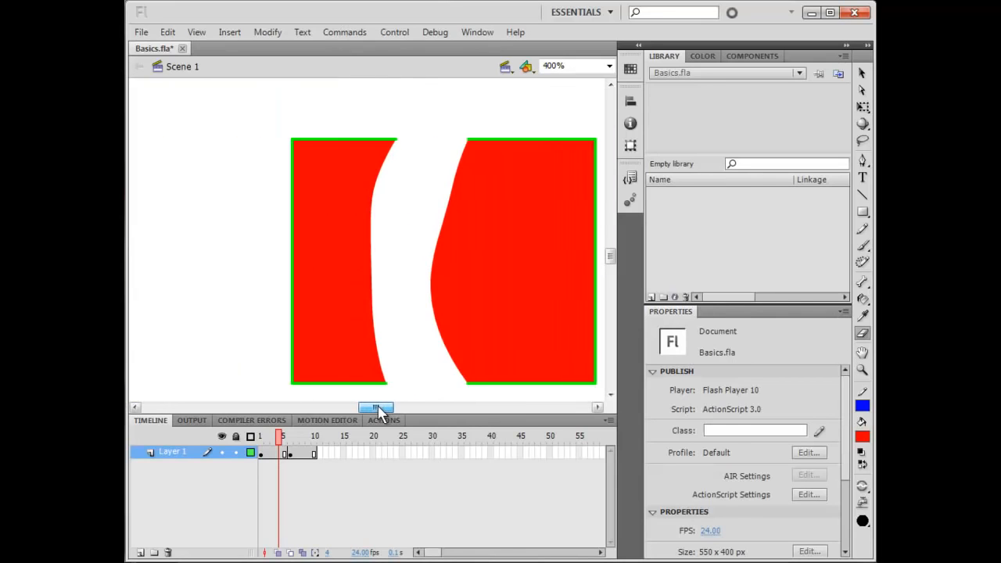
key("ctrl+equal")
key("ctrl+minus")
key("ctrl+minus")
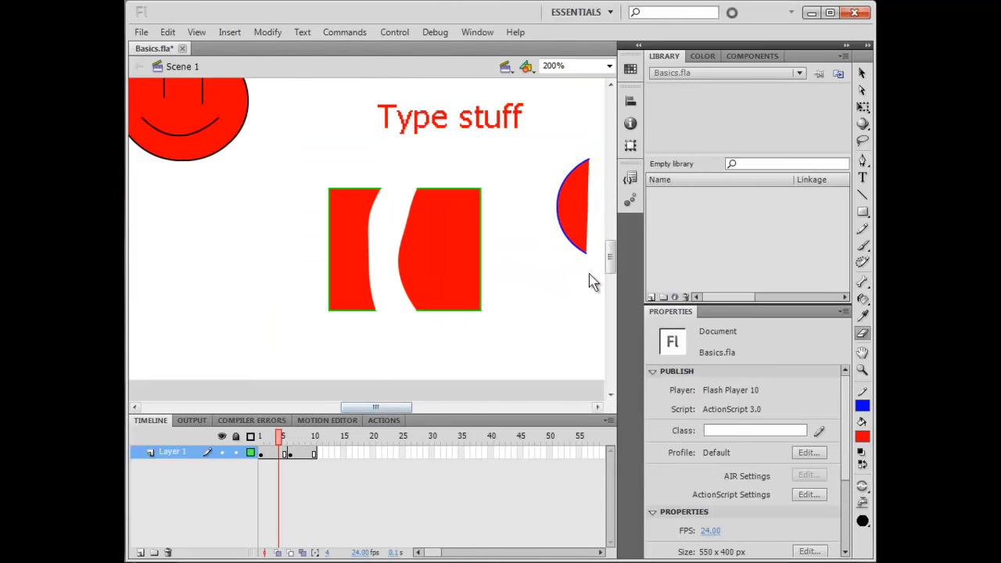
key("ctrl+minus")
left_click_drag(610, 263, 610, 244)
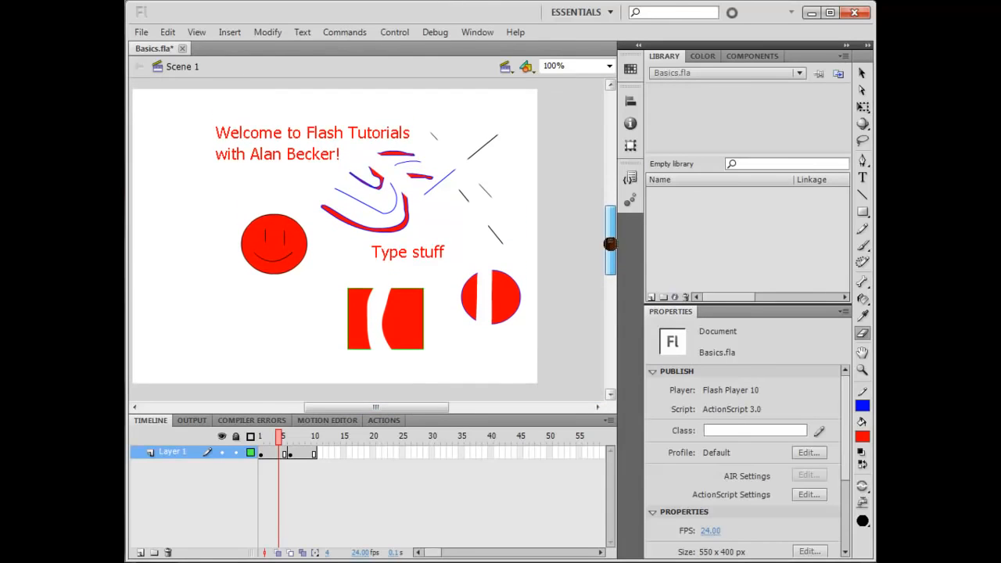
left_click_drag(424, 410, 409, 410)
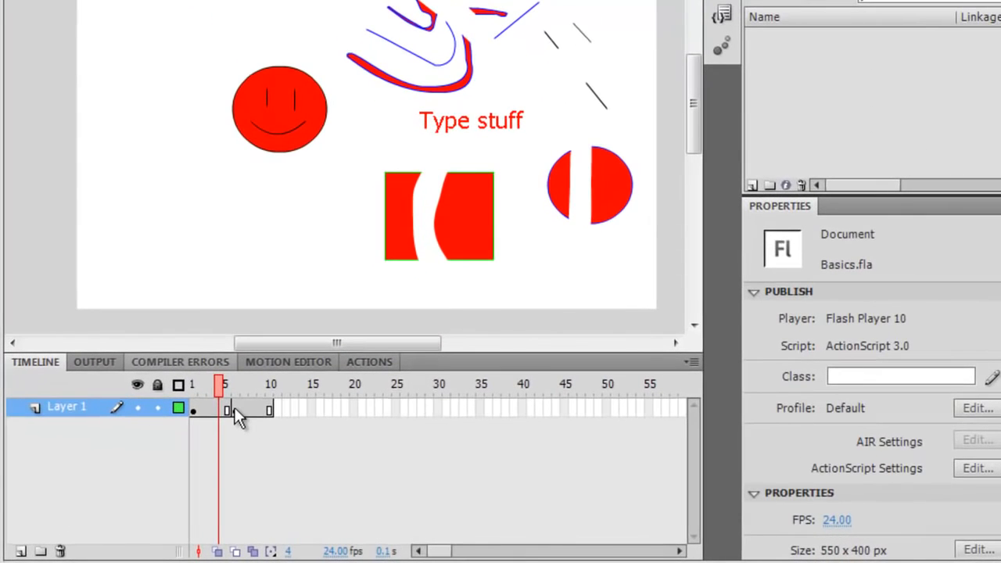
Scrub through the timeline and select different frames to view the existing keyframes
mouse_move(218, 384)
left_mouse_down()
mouse_move(250, 395)
mouse_move(221, 405)
mouse_move(244, 408)
mouse_move(226, 407)
mouse_move(242, 391)
mouse_move(230, 399)
mouse_move(232, 387)
left_mouse_up()
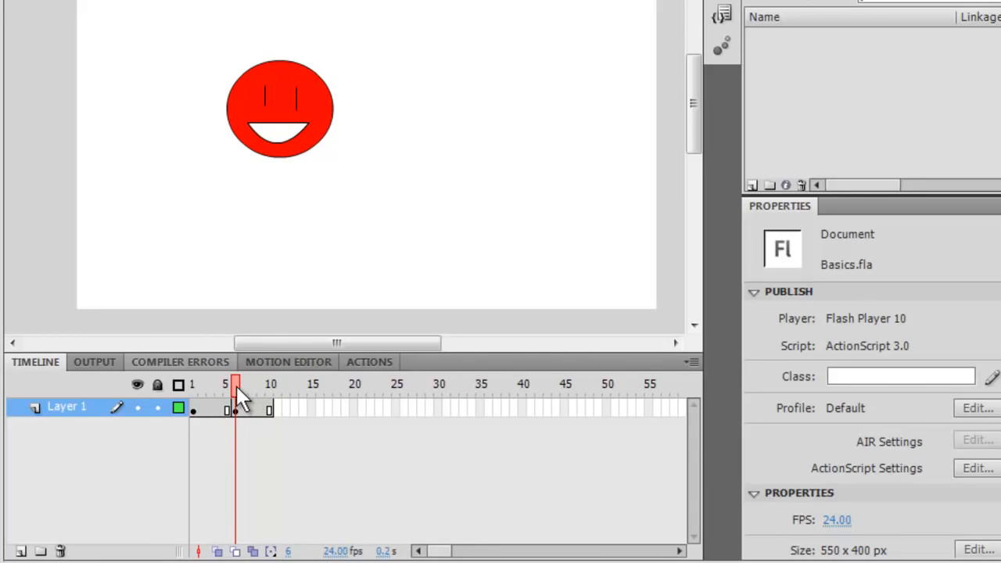
left_click_drag(236, 386, 260, 391)
left_click(267, 410)
left_click(234, 411)
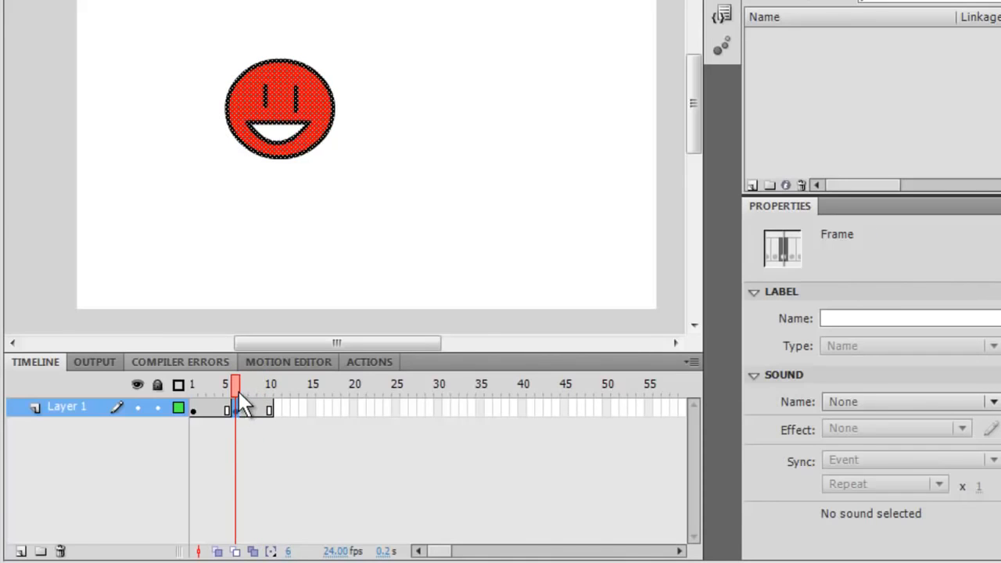
left_click_drag(238, 392, 196, 415)
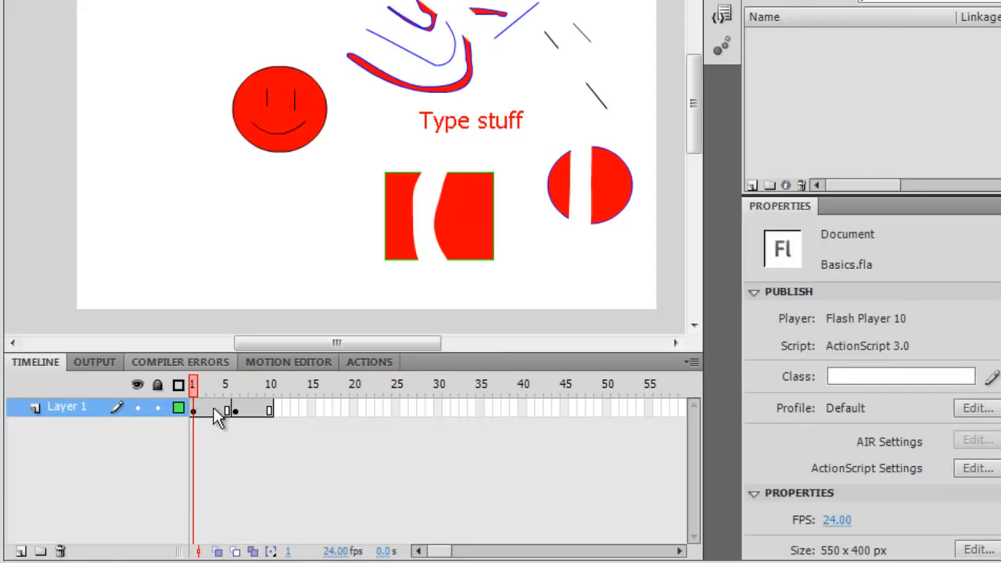
left_click(213, 410)
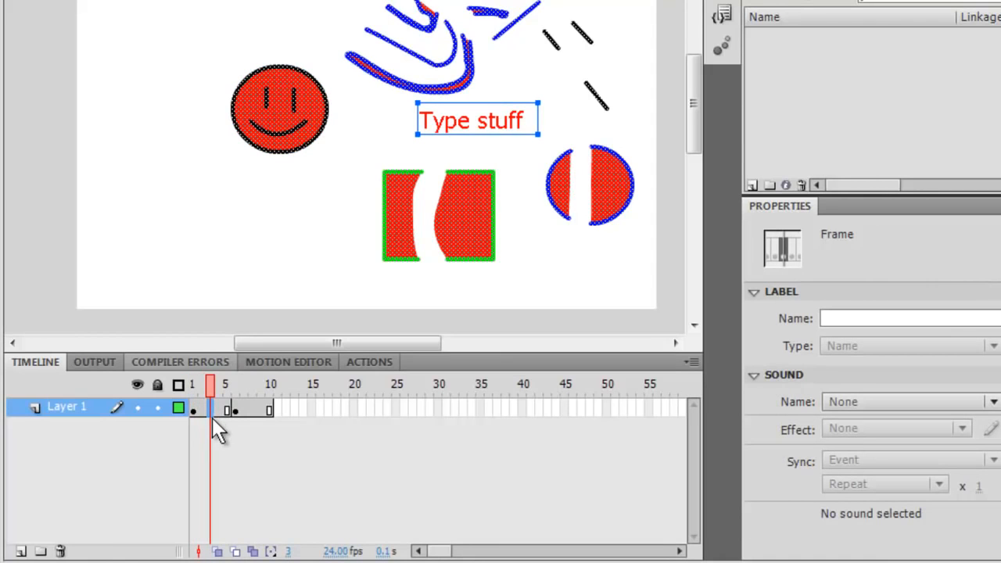
left_click(254, 410)
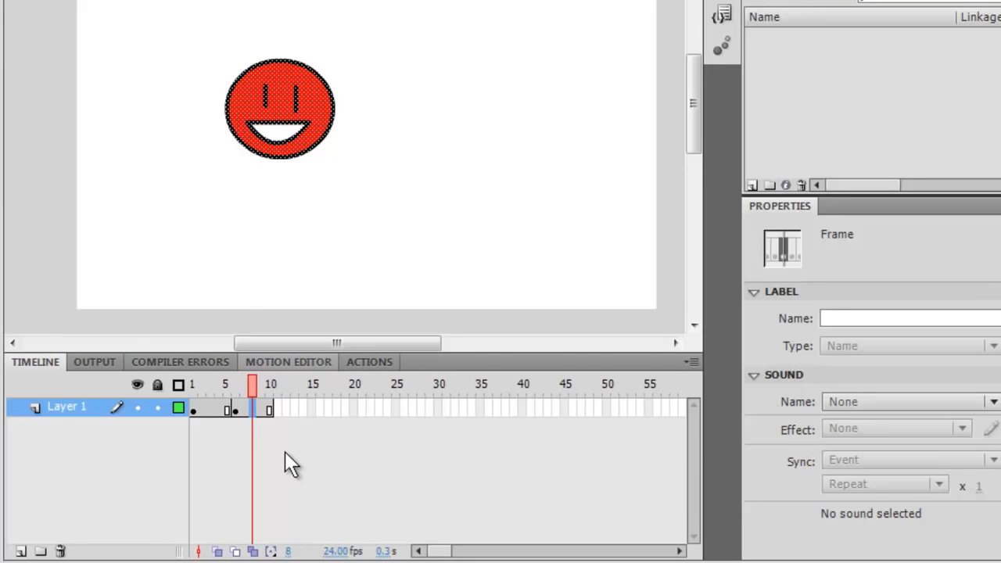
Insert a keyframe at frame 8 and deselect on the stage with the Selection tool
key("F6")
key("v")
left_click(310, 176)
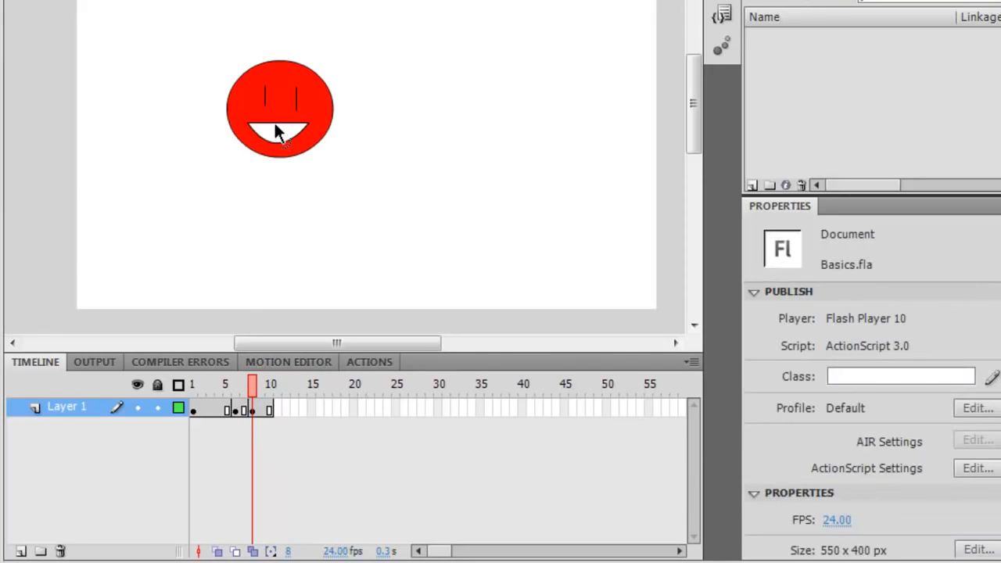
Insert regular frames after the keyframes at frame 6 and frame 10 to lengthen their spans
left_click_drag(255, 386, 236, 385)
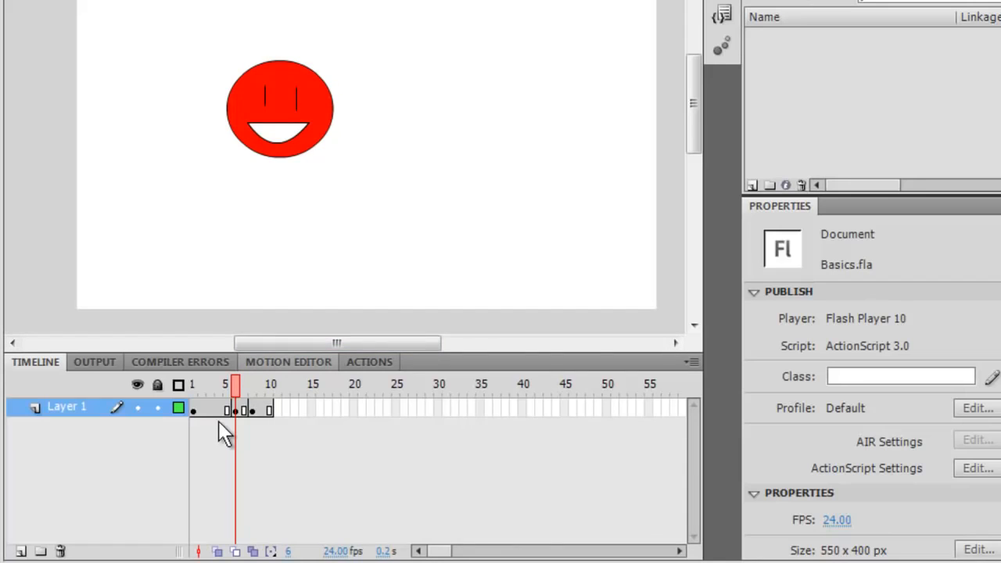
left_click(237, 410)
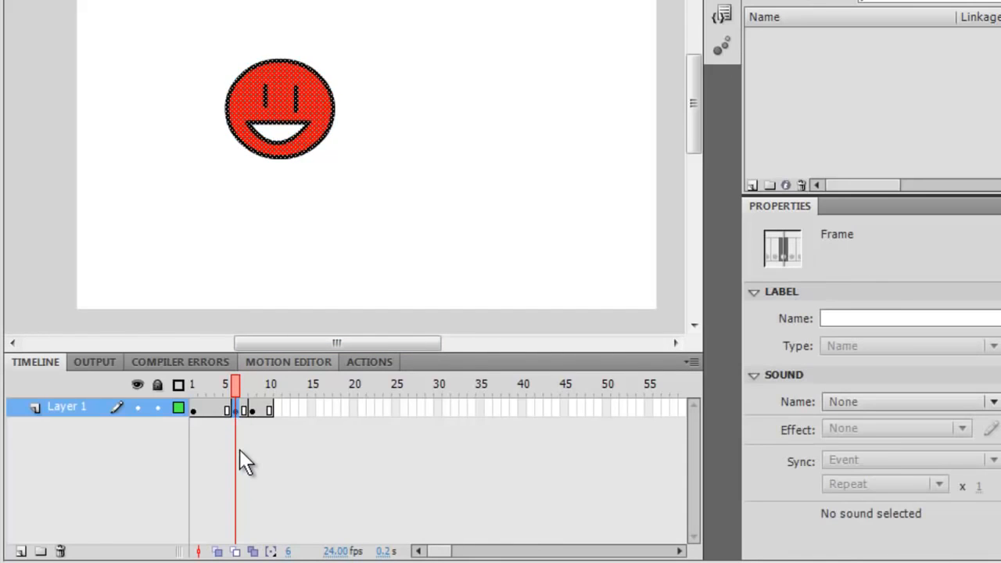
key("F5")
key("F5")
left_click(280, 412)
key("F5")
left_click_drag(278, 389, 230, 399)
left_click(288, 415)
key("F5")
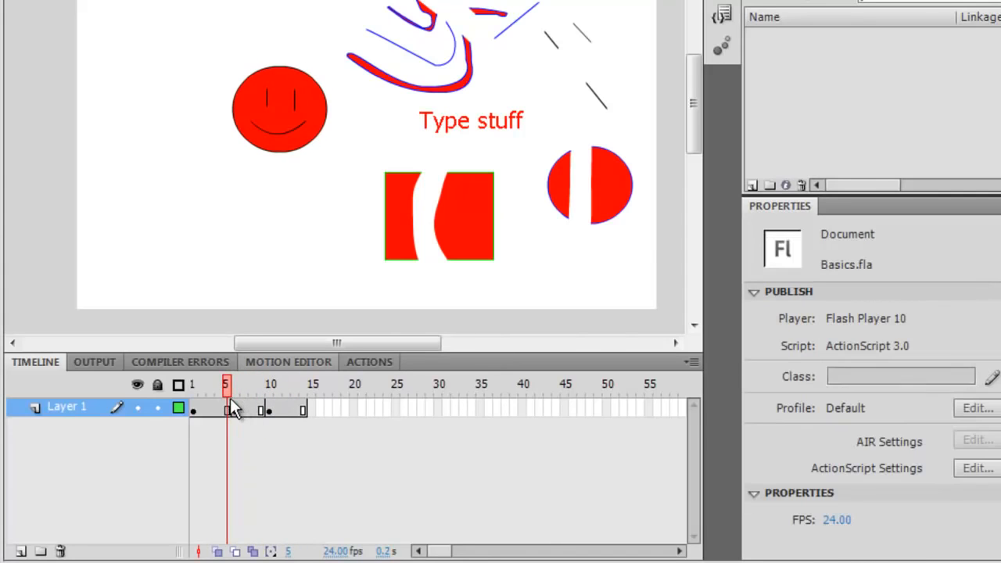
Insert blank keyframes at frame 4 and across a selected range of frames
left_click(218, 402)
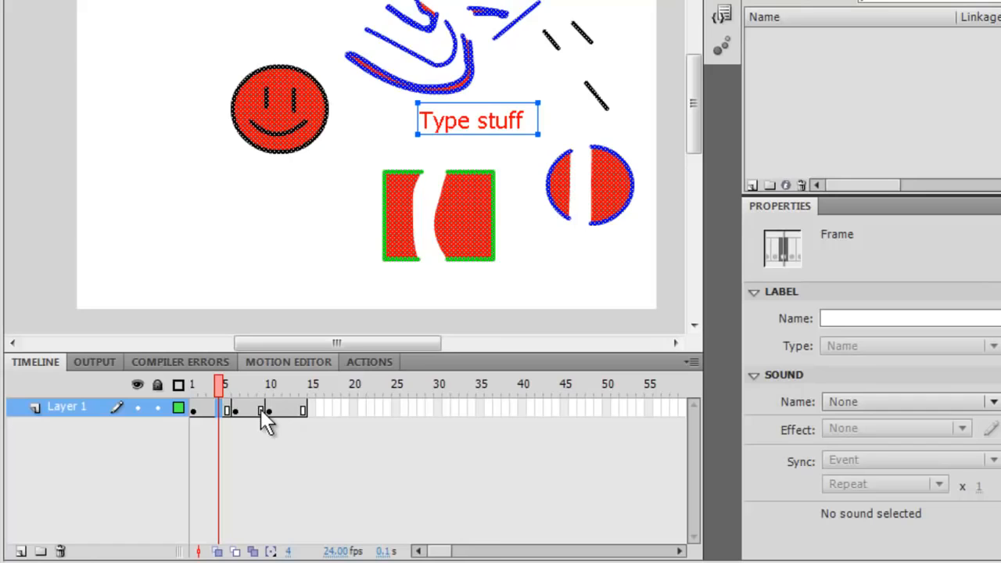
key("F7")
left_click_drag(223, 397, 373, 409)
left_click(286, 409)
key("F7")
Extend the layer to frame 22 with frames and a blank keyframe, then select frames 9 and 10
left_click(353, 410)
key("F5")
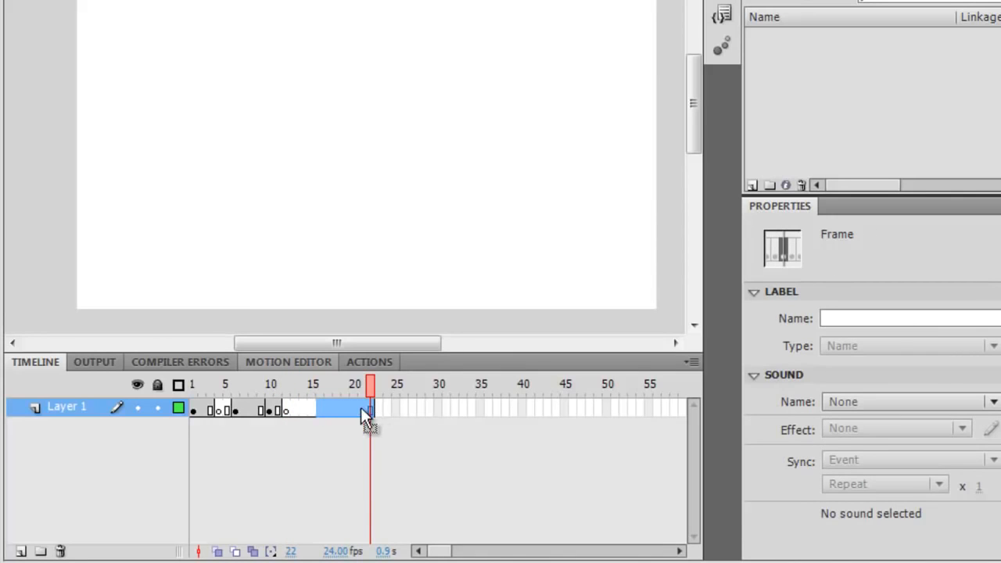
key("F7")
left_click(308, 427)
left_click(264, 408)
left_click(270, 409)
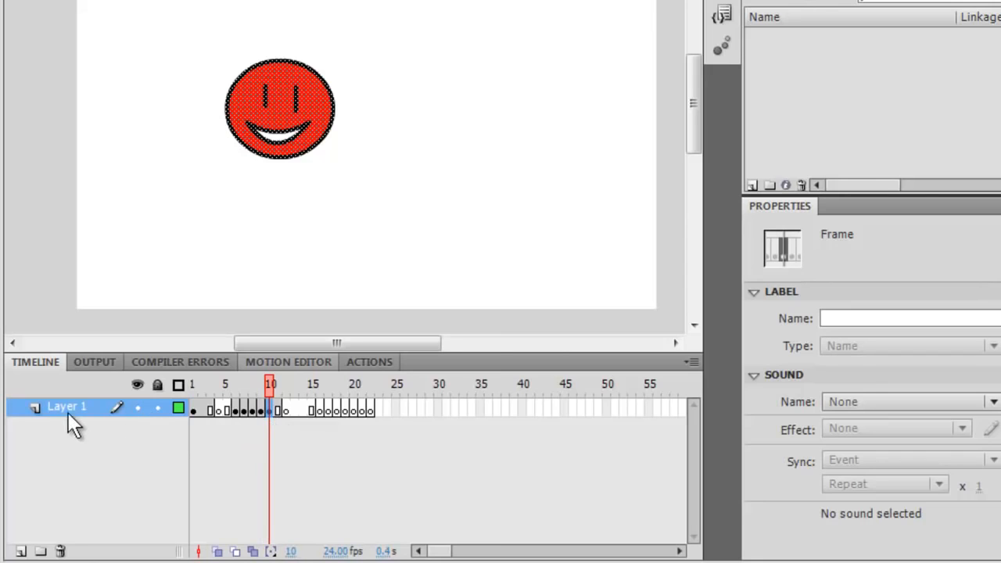
Add three new layers to the timeline and select Layer 2
left_click(21, 550)
left_click(21, 550)
left_click(21, 550)
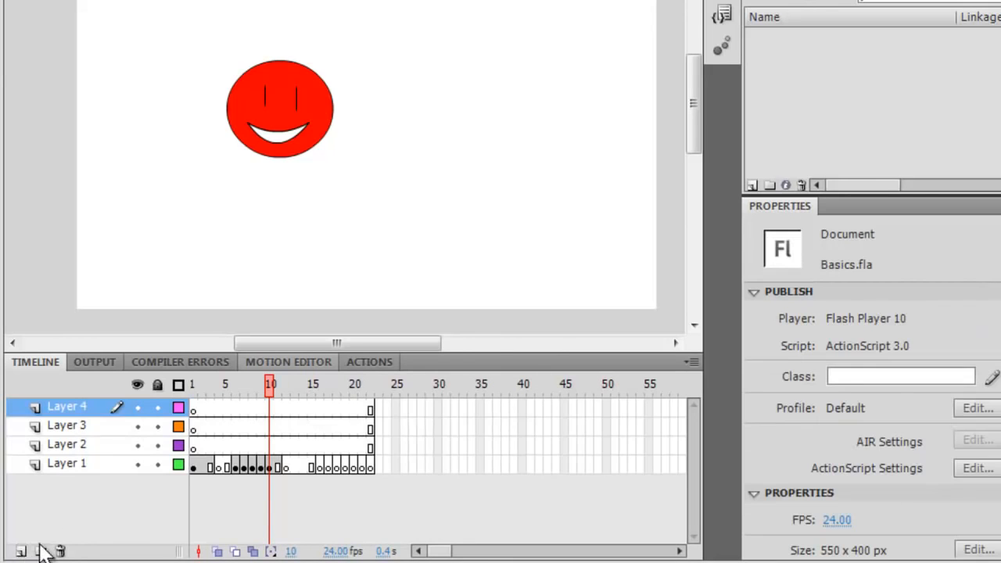
left_click(63, 446)
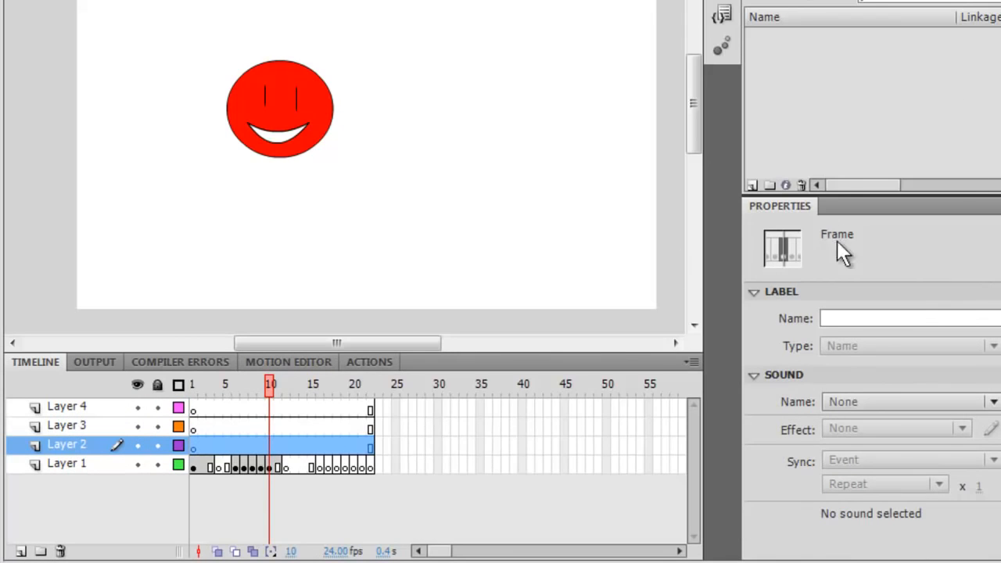
Draw a green-filled rectangle over the smiley's upper right on Layer 2 with the Rectangle tool
key("r")
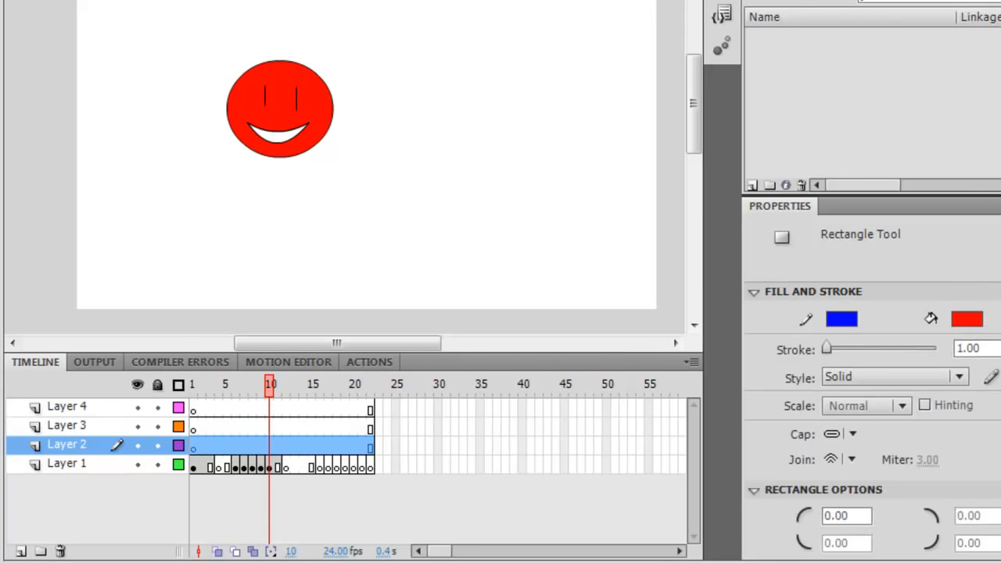
left_click(967, 318)
left_click(892, 193)
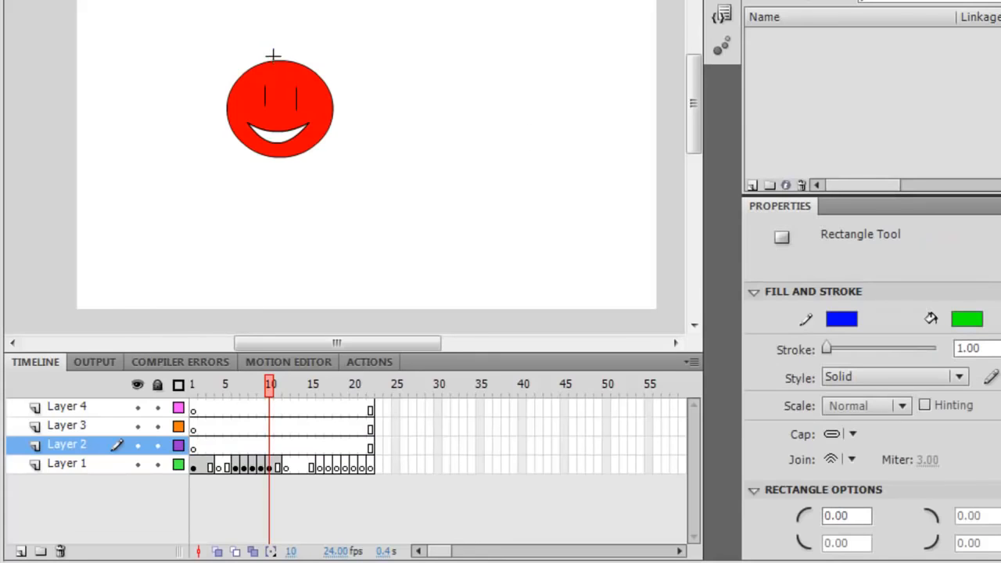
left_click_drag(274, 56, 333, 112)
key("v")
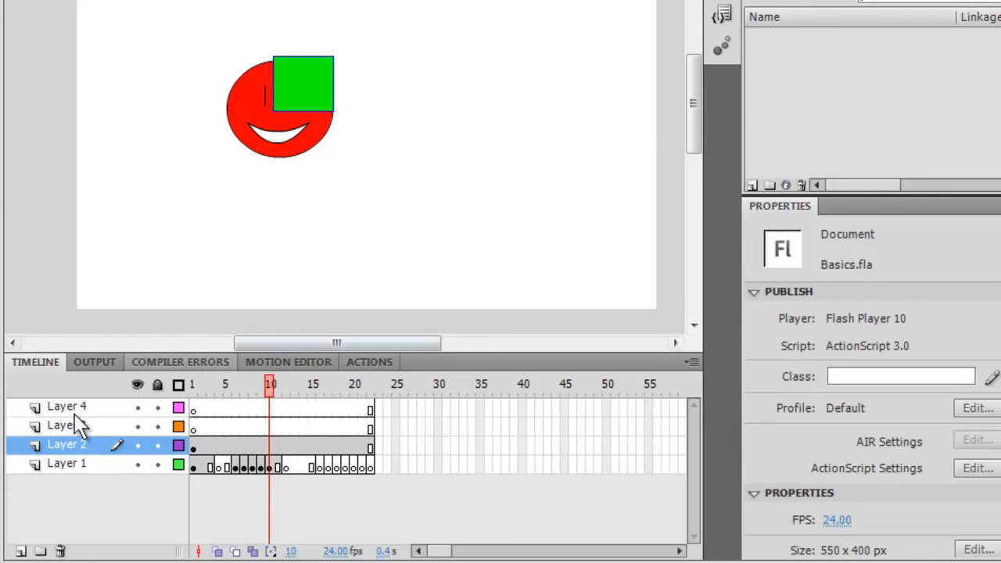
Move Layer 2 below Layer 1 so the rectangle sits behind the smiley
left_click_drag(63, 444, 72, 472)
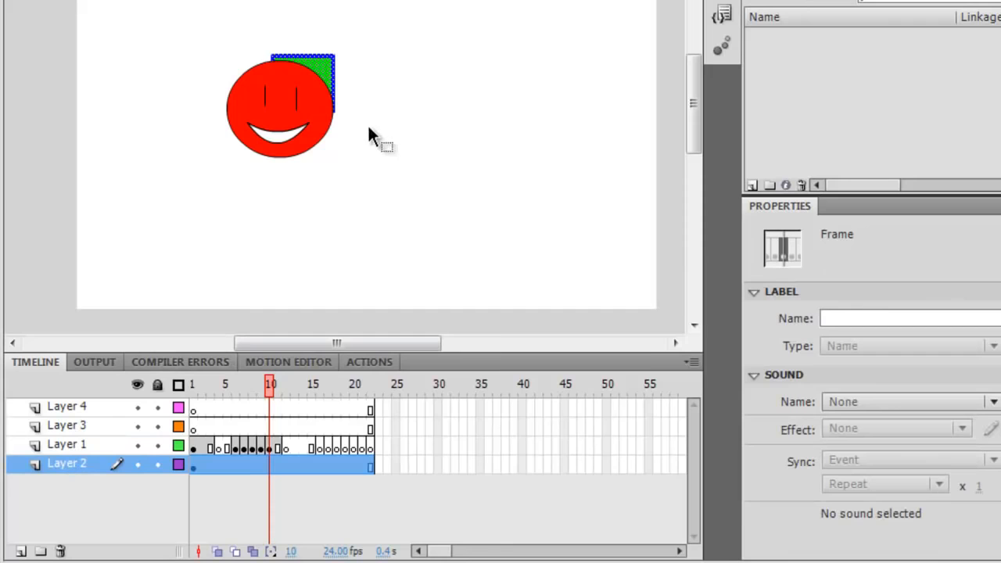
left_click(312, 244)
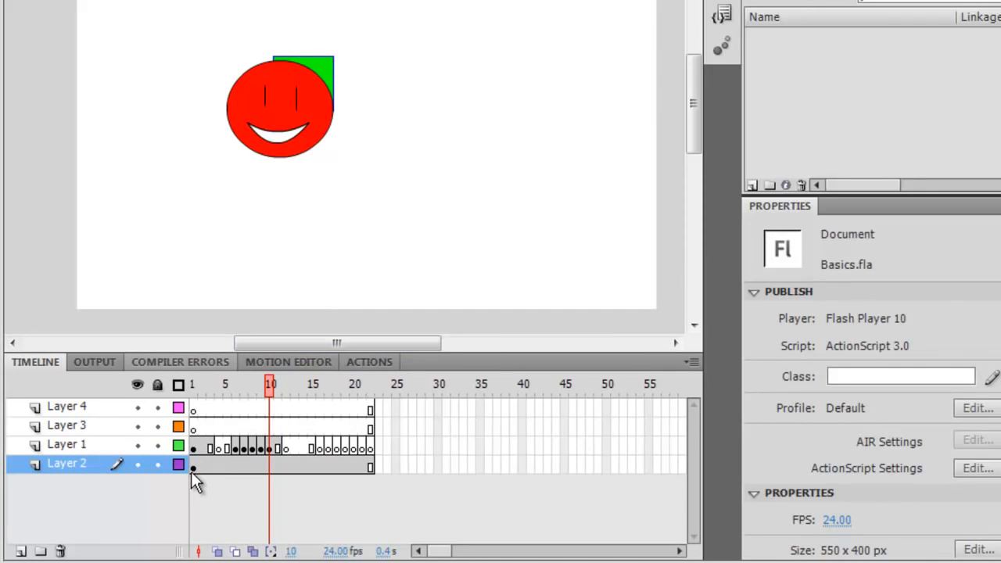
Toggle the visibility of Layer 1 and Layer 2, leaving Layer 2 hidden
left_click(137, 446)
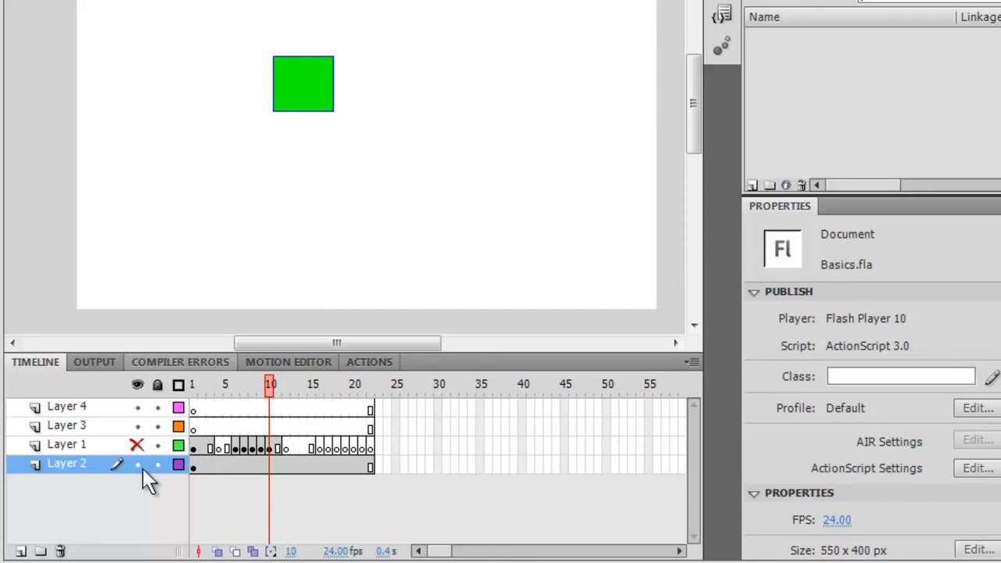
left_click(140, 465)
left_click(138, 446)
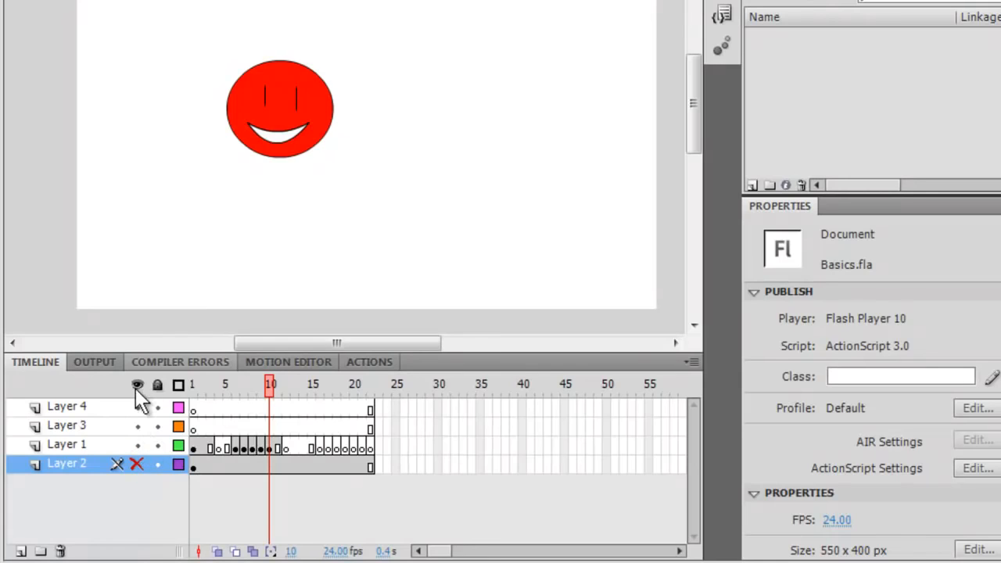
Show and lock Layer 2, unlock Layer 1, and try selecting the green rectangle behind the smiley
left_click(139, 464)
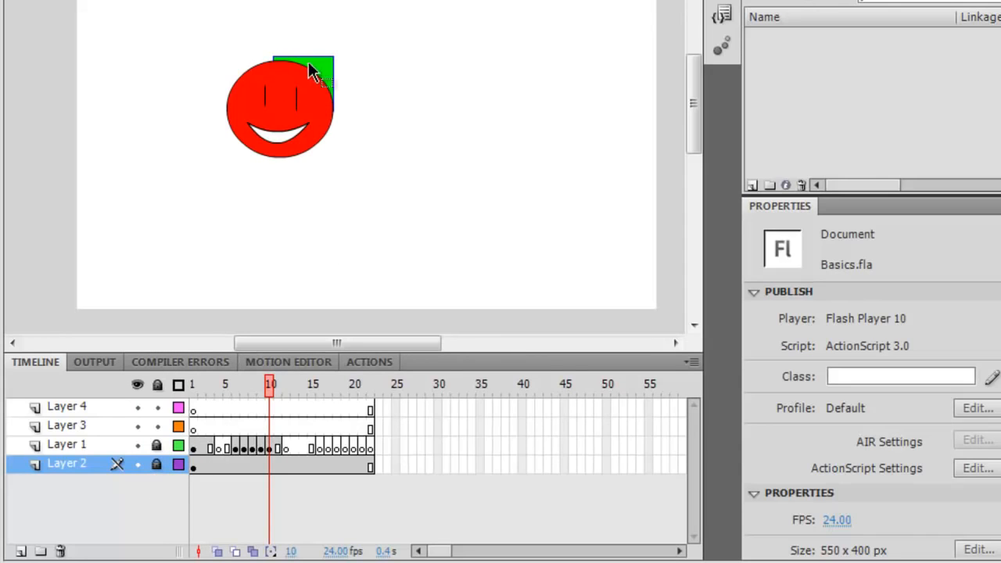
left_click(157, 445)
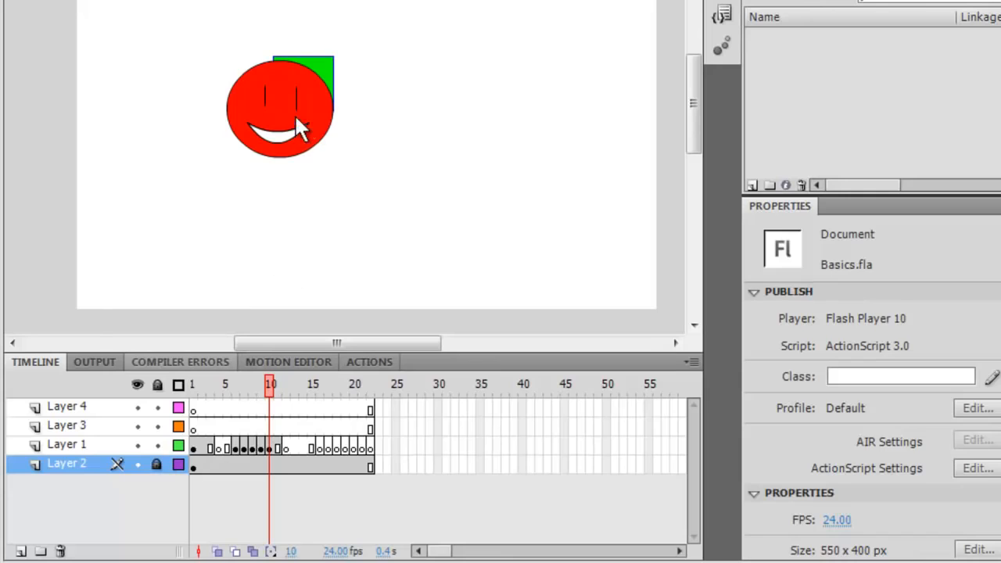
left_click(311, 112)
left_click_drag(322, 66, 297, 97)
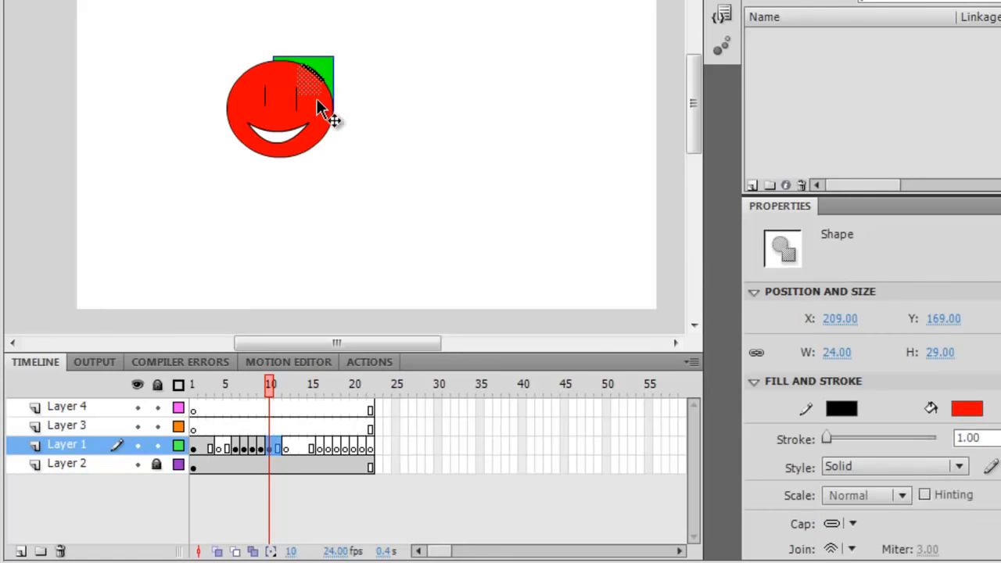
left_click_drag(322, 62, 305, 97)
left_click(335, 96)
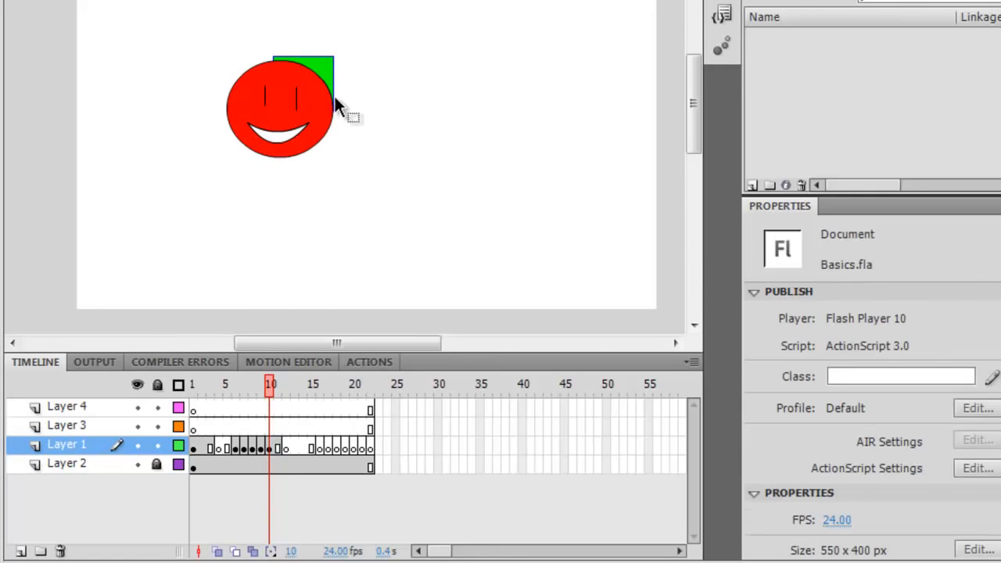
Toggle outline view on Layer 1 and Layer 2 on and back off
left_click(178, 446)
left_click(178, 464)
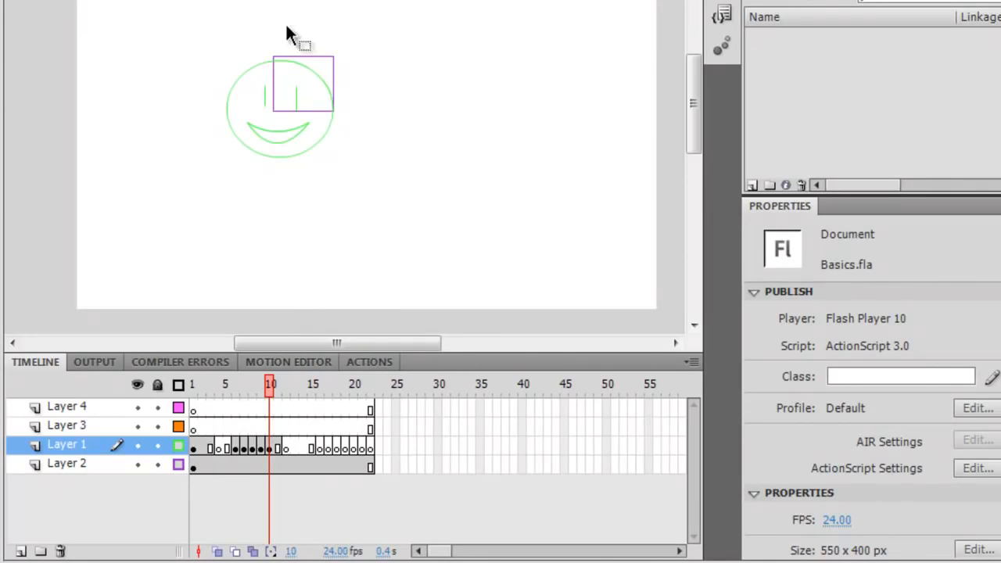
left_click(178, 465)
left_click(178, 445)
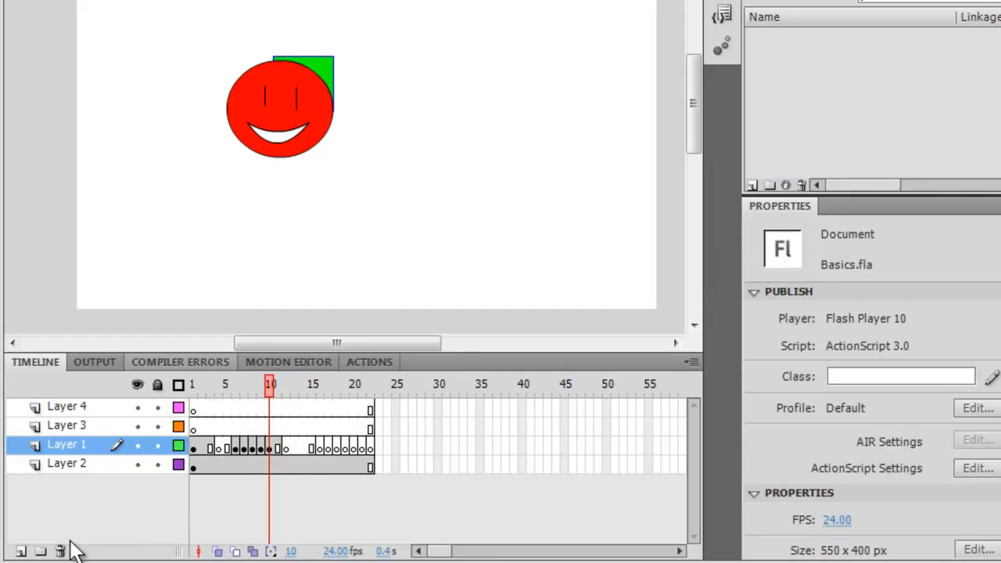
Add a new layer above Layer 1 and delete it again
left_click(20, 551)
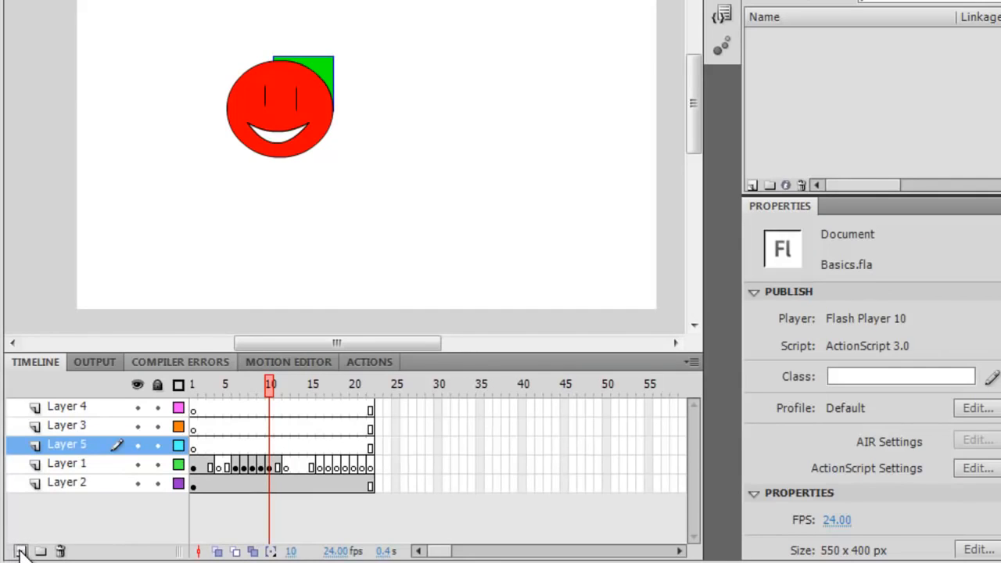
left_click(62, 551)
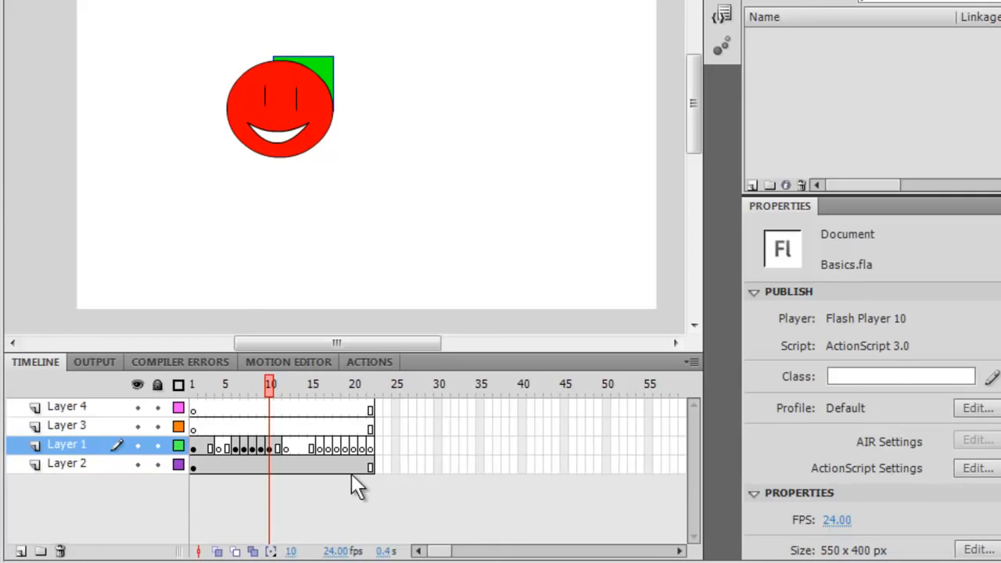
Turn on onion skinning, adjust its marker range around the playhead, then turn it off
left_click_drag(268, 384, 241, 512)
left_click(217, 552)
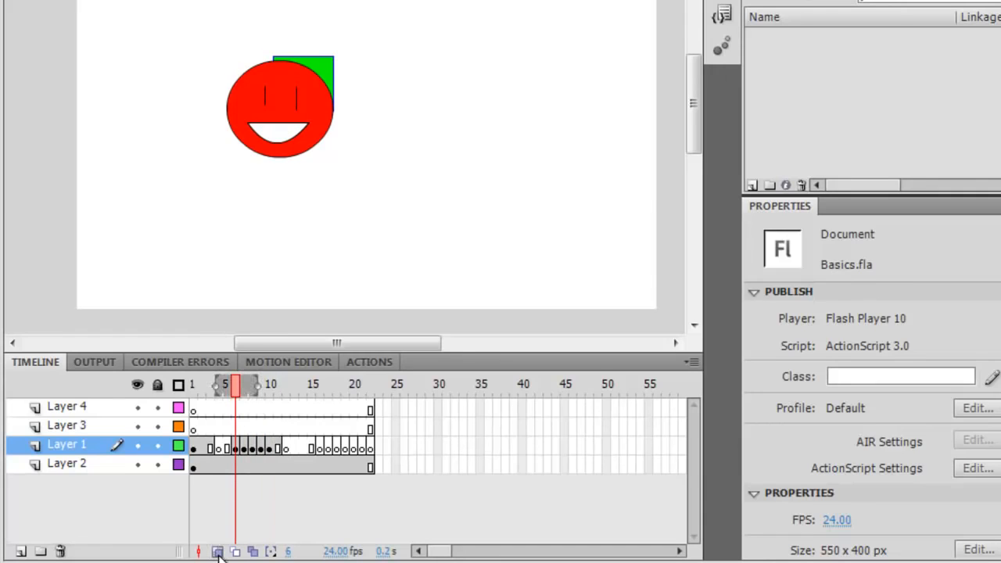
mouse_move(233, 380)
left_mouse_down()
mouse_move(202, 384)
mouse_move(218, 384)
left_mouse_up()
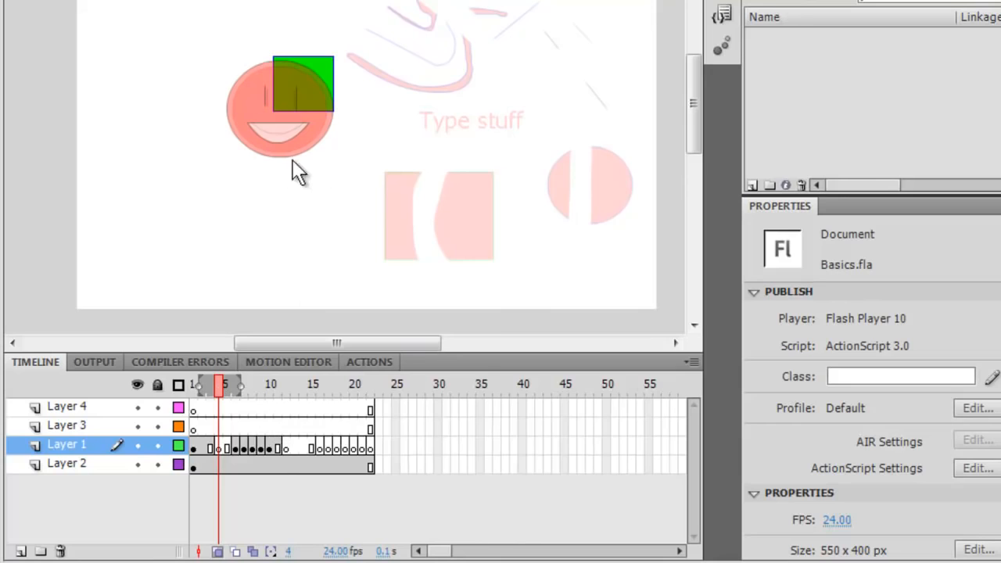
left_click(227, 390)
mouse_move(227, 390)
left_mouse_down()
mouse_move(212, 390)
mouse_move(226, 391)
left_mouse_up()
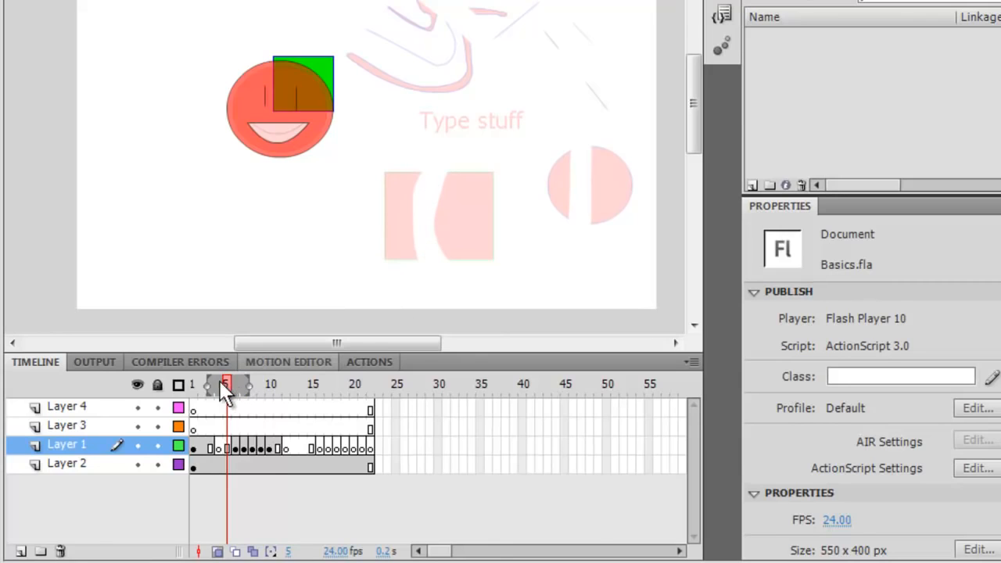
left_click_drag(234, 381, 228, 387)
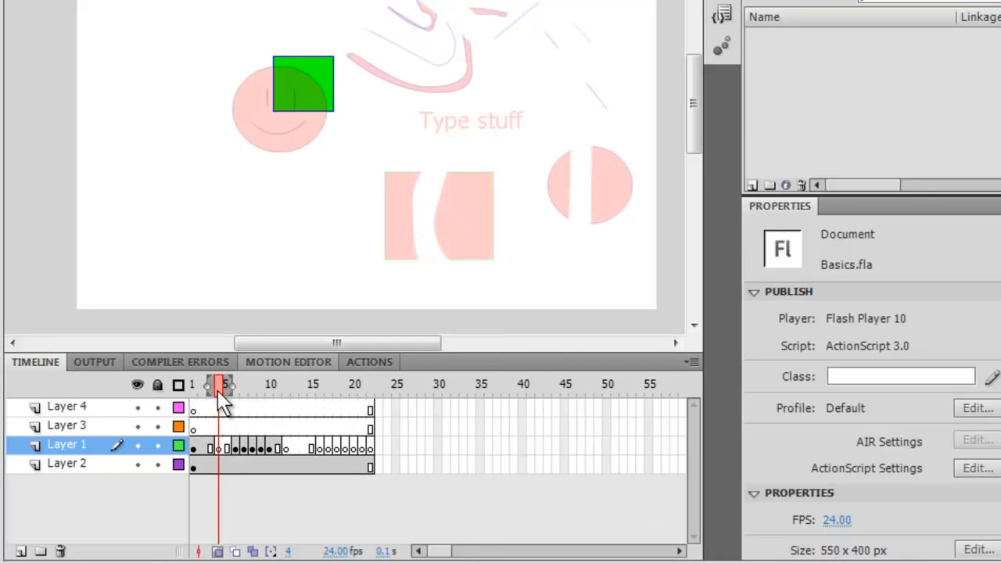
mouse_move(217, 391)
left_mouse_down()
mouse_move(226, 391)
mouse_move(211, 386)
left_mouse_up()
left_click(218, 551)
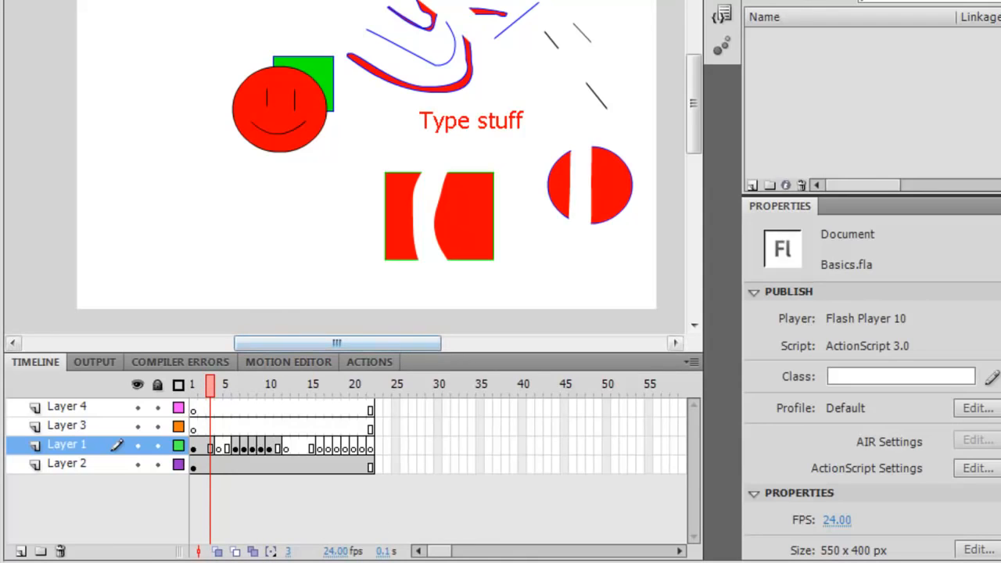
Set the frame rate to 4 fps and play the animation from frame 1
left_click_drag(337, 555, 317, 557)
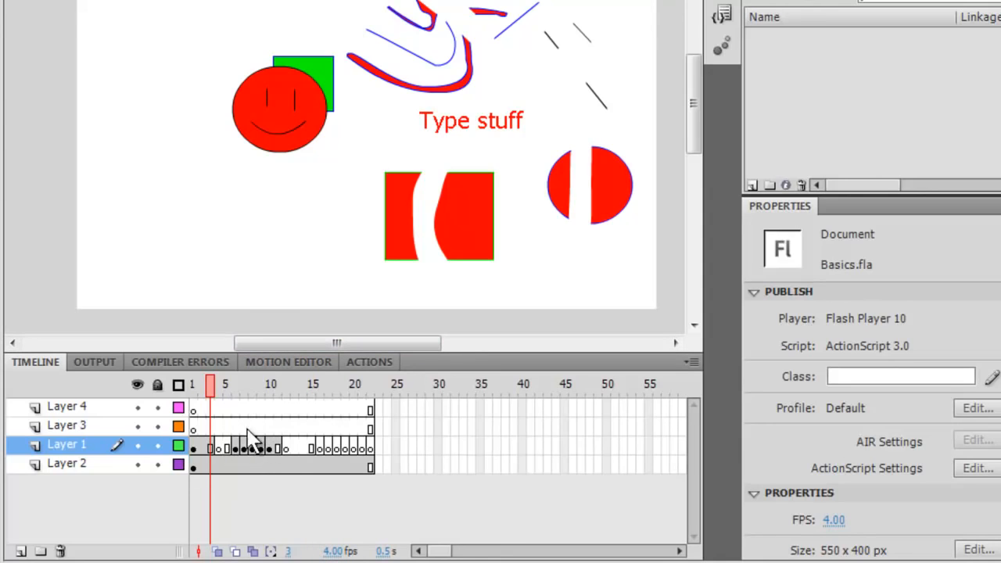
left_click_drag(209, 385, 181, 384)
key("Return")
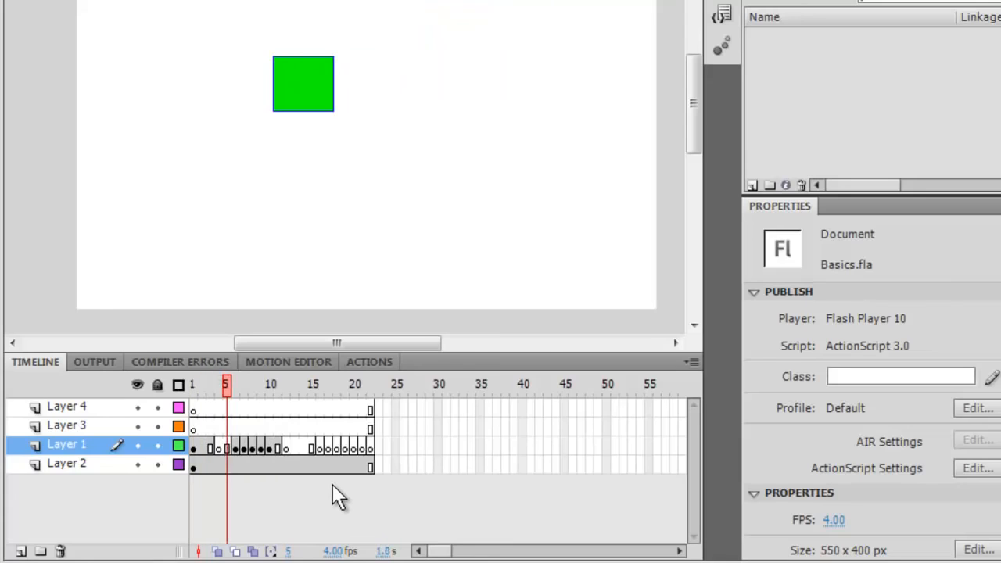
Set the frame rate to 29 fps and play the animation from the start
left_click_drag(334, 554, 353, 554)
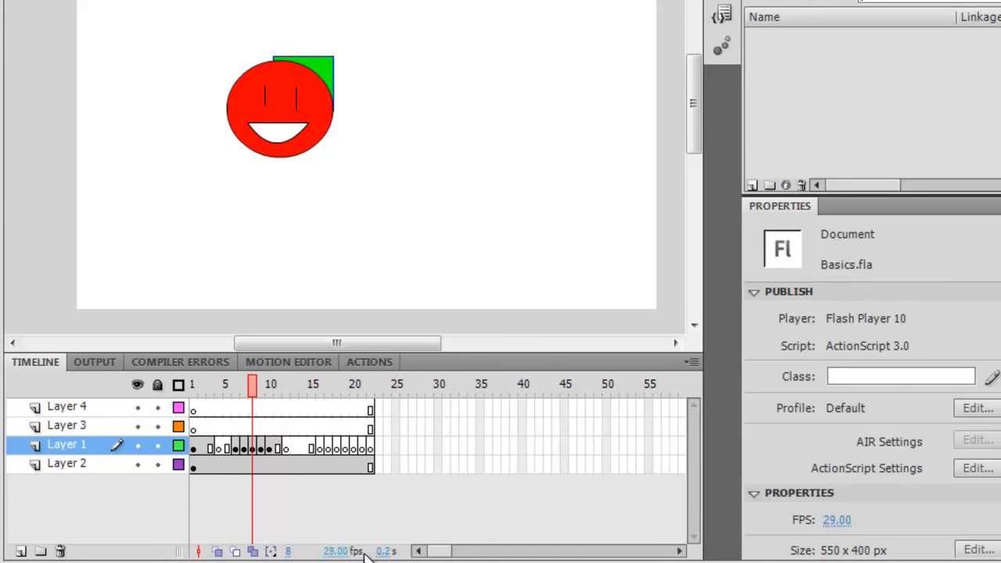
left_click_drag(196, 384, 162, 387)
key("Return")
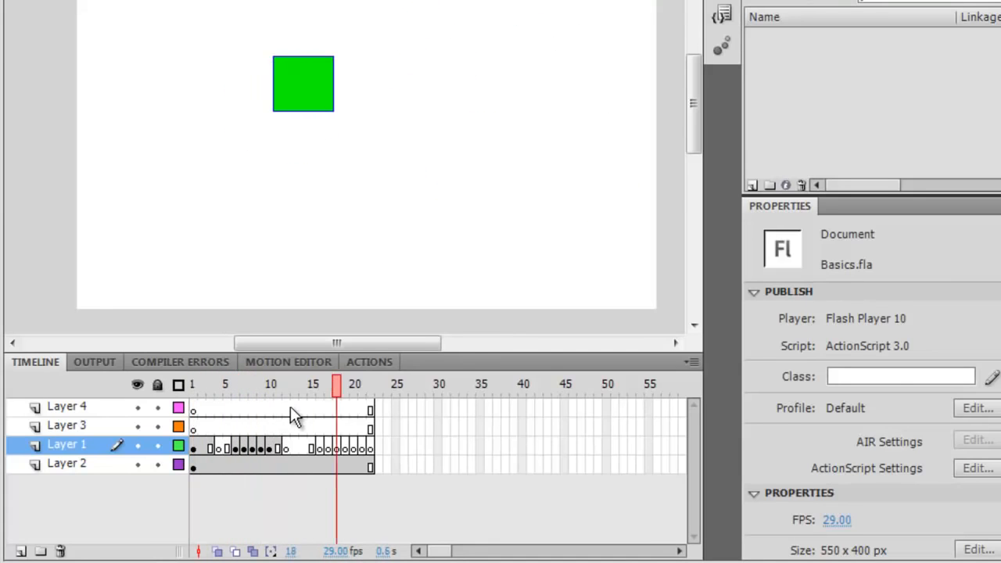
Set the frame rate to 24 fps
left_click(330, 551)
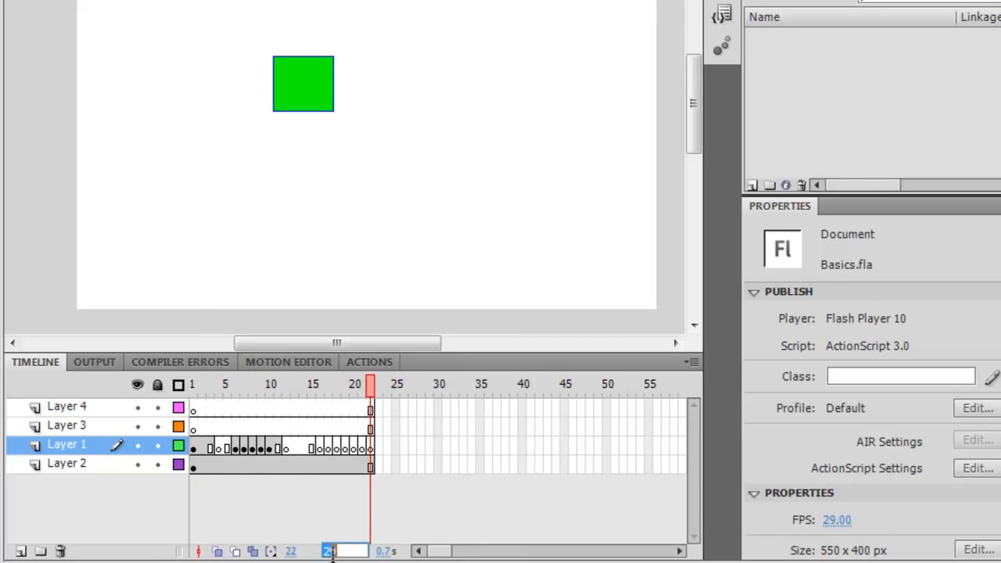
type("24")
key("Return")
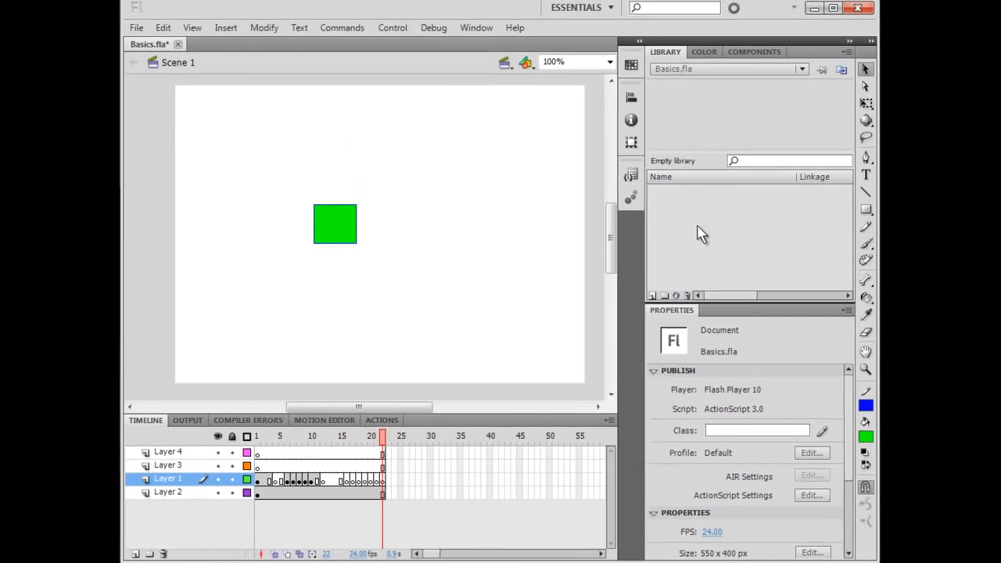
On frame 1, select the whole smiley and move it down and right below the green square
left_click(259, 437)
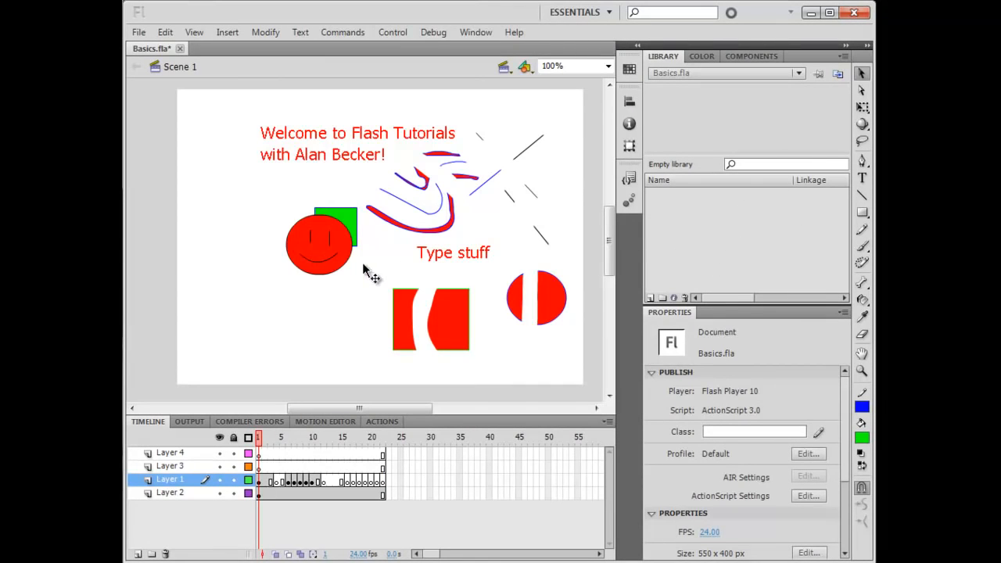
double_click(325, 251)
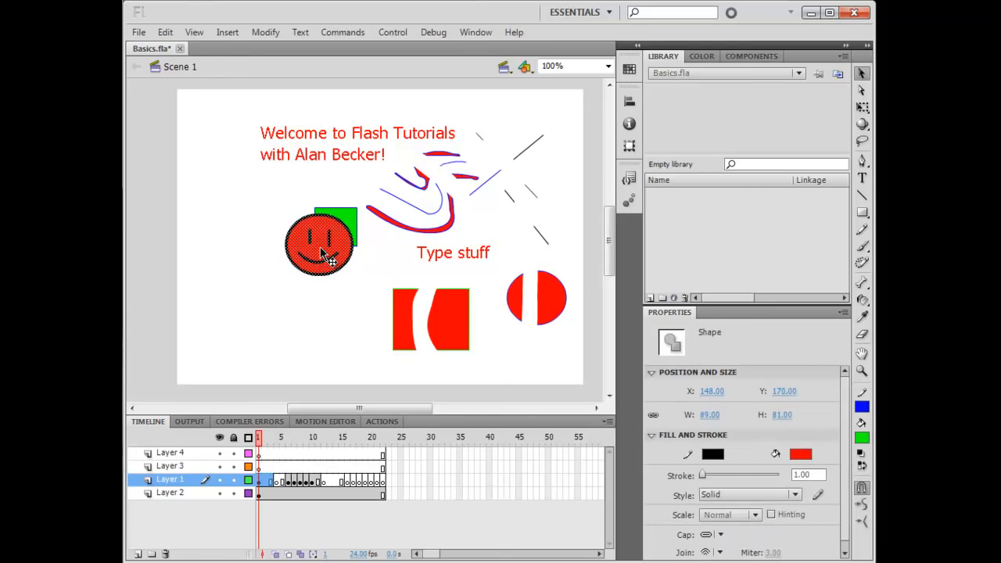
left_click_drag(325, 251, 688, 197)
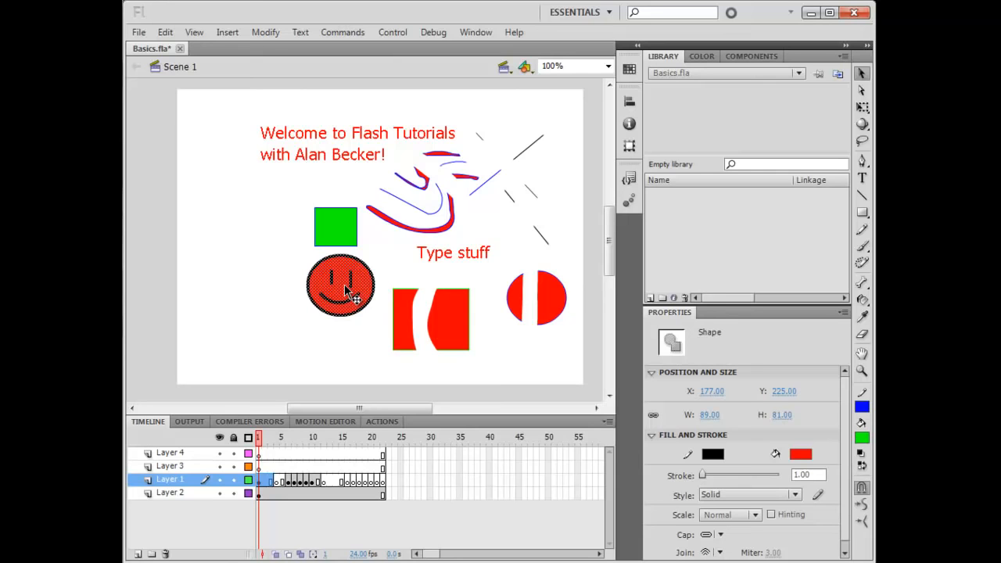
Convert the smiley into a Graphic symbol named red
key("F8")
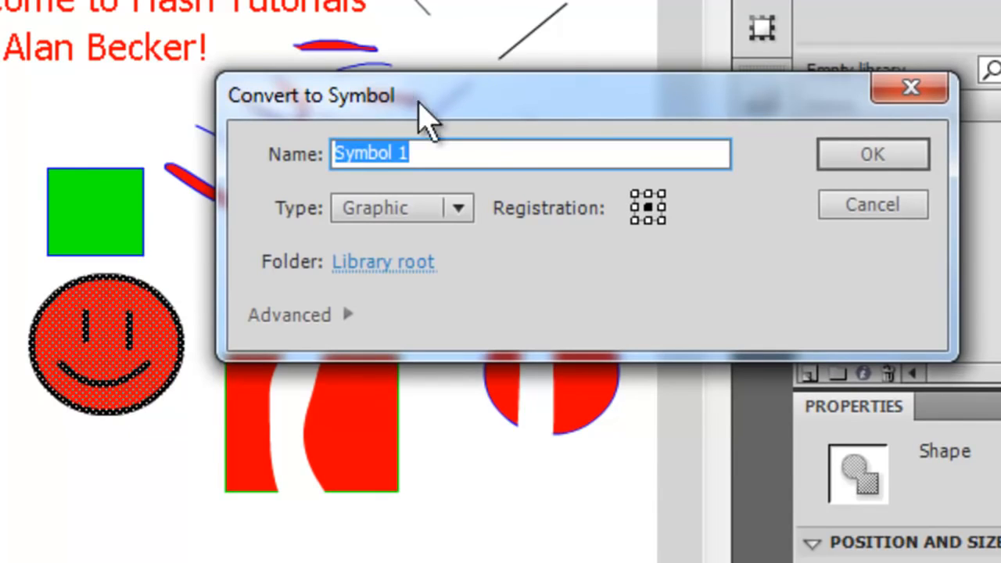
left_click_drag(418, 112, 404, 194)
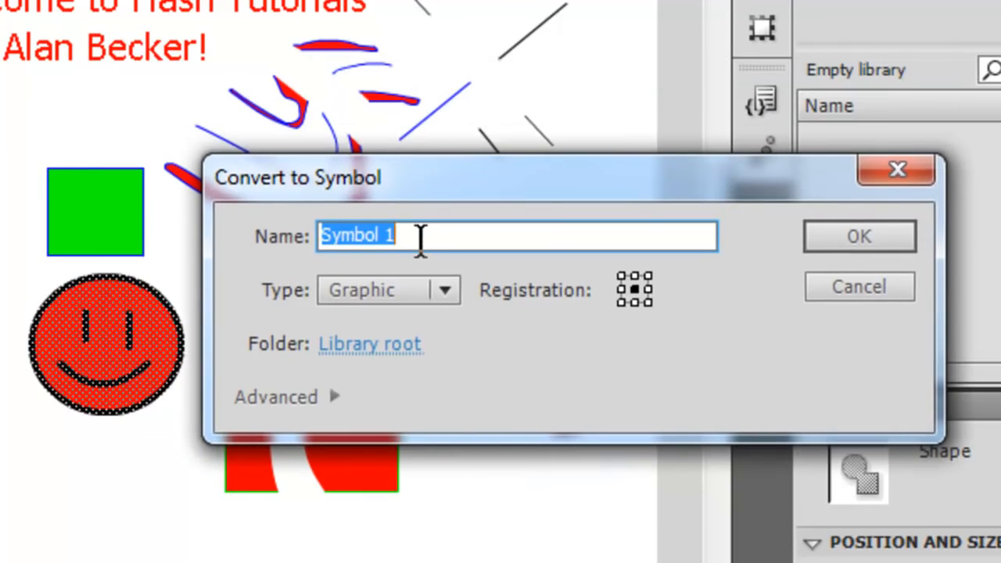
type("red")
left_click(443, 291)
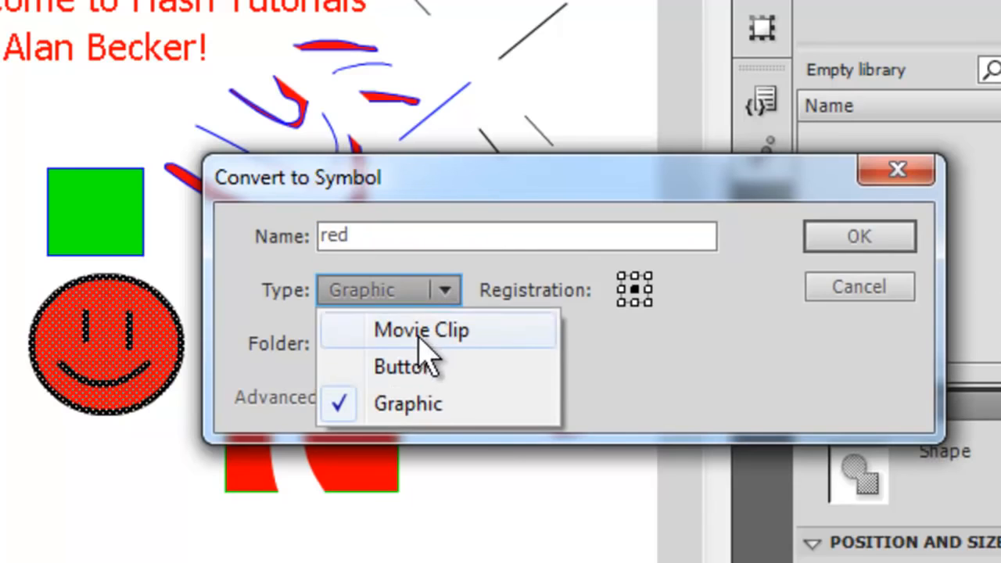
left_click(619, 370)
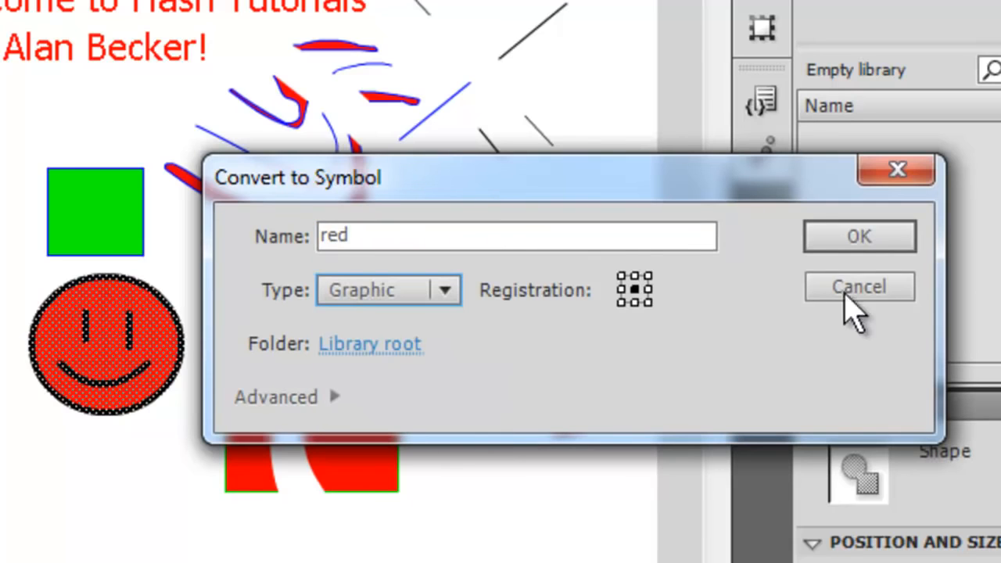
left_click(842, 236)
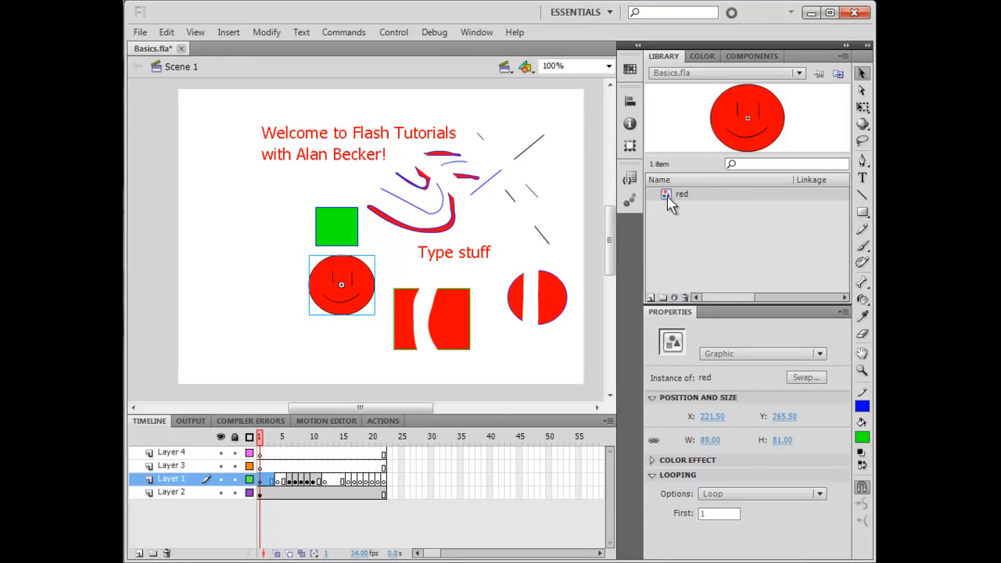
Drag seven instances of the red symbol from the library onto the stage
left_click_drag(669, 197, 526, 126)
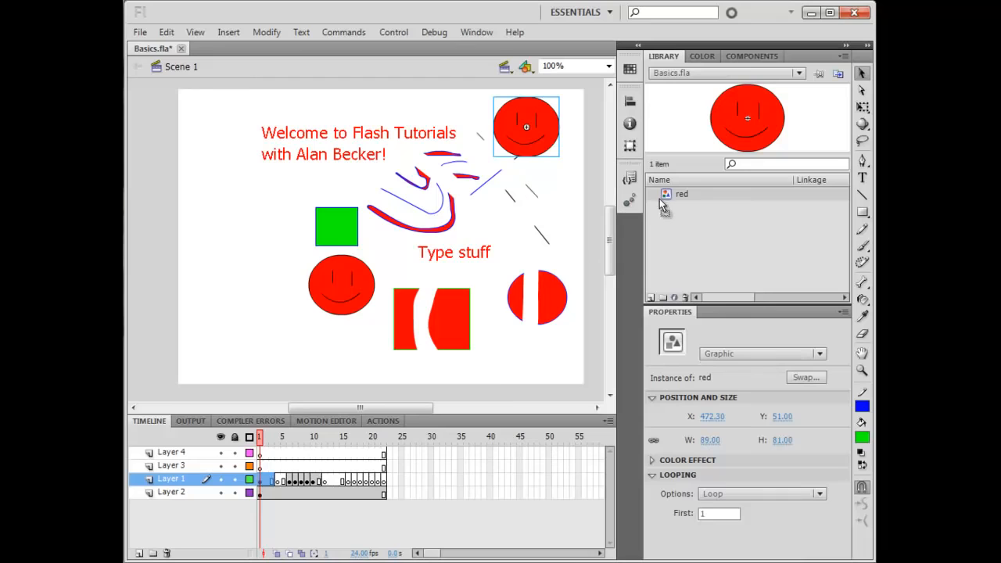
left_click_drag(643, 198, 494, 184)
left_click_drag(666, 195, 535, 196)
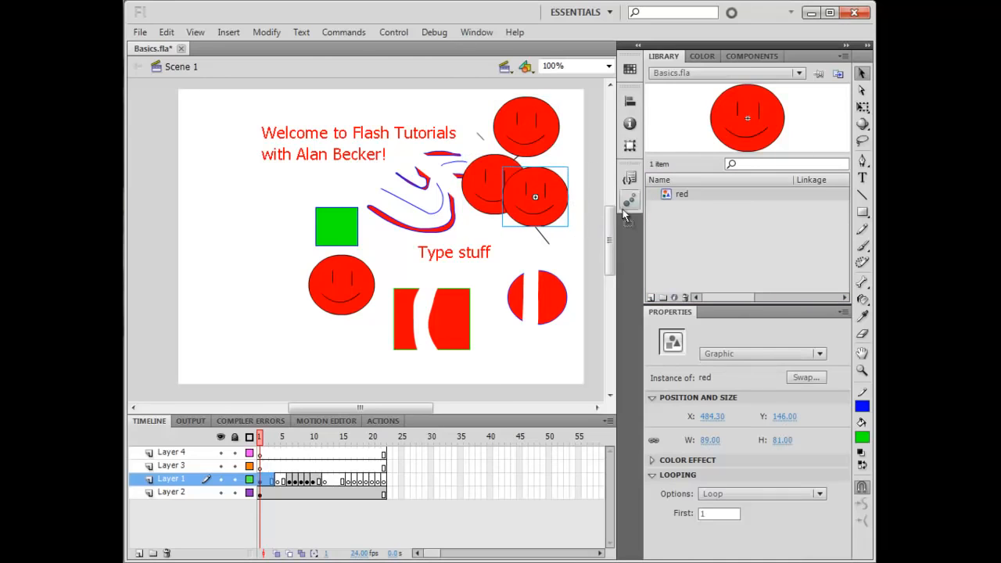
left_click_drag(666, 195, 492, 254)
left_click_drag(667, 196, 531, 285)
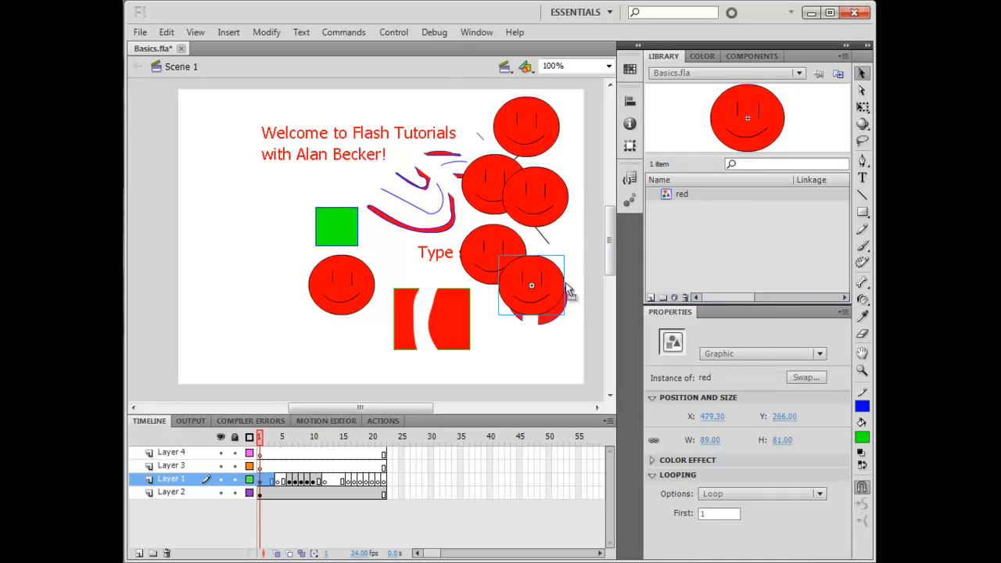
left_click_drag(665, 197, 443, 213)
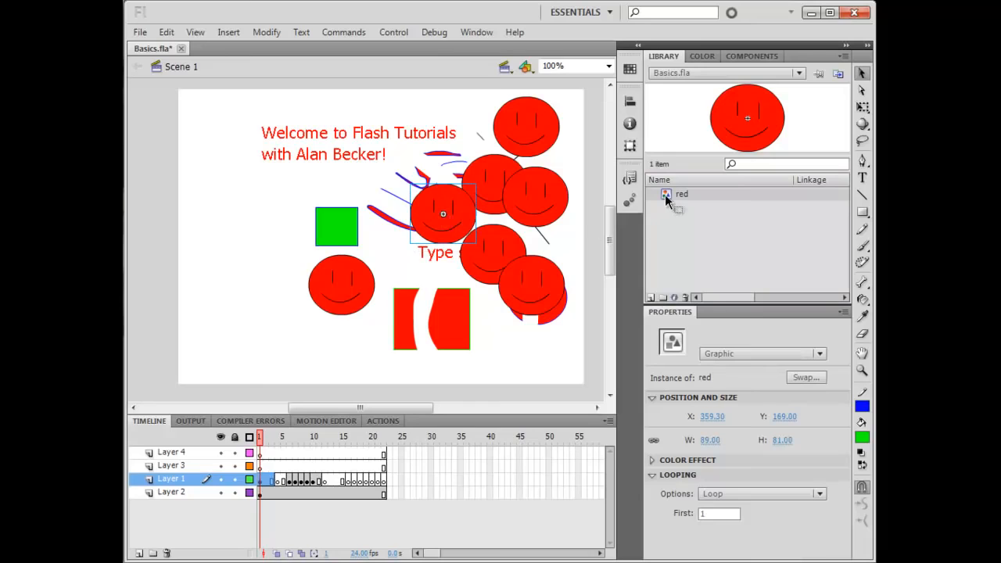
left_click_drag(665, 194, 439, 304)
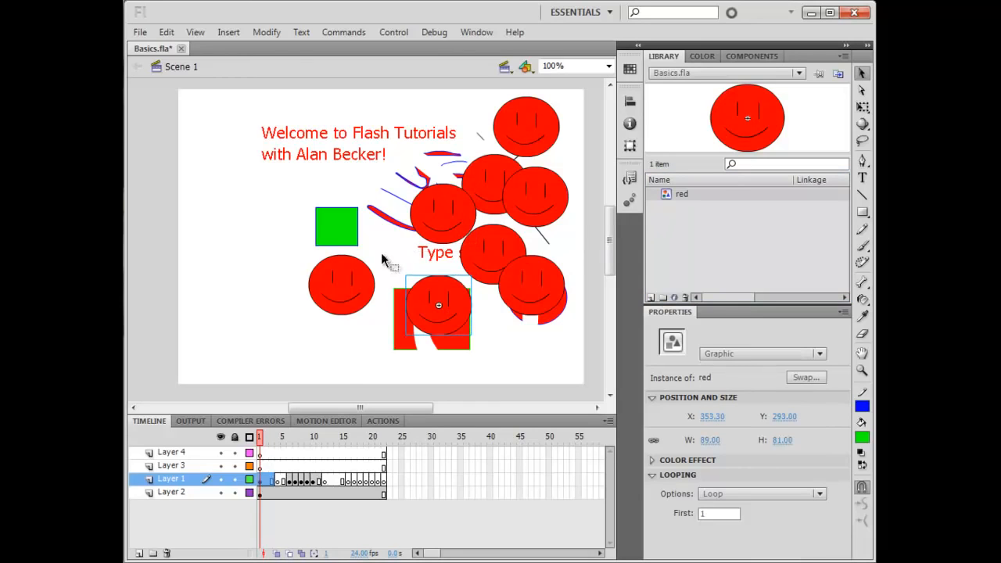
Edit the red symbol in place and change its fill colour to blue, then return to Scene 1
left_click(510, 146)
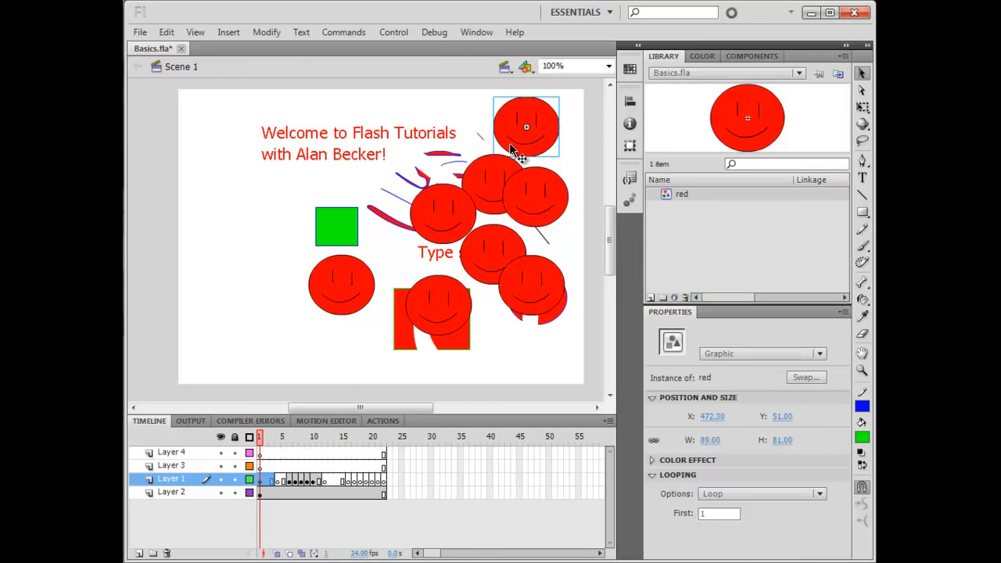
double_click(525, 135)
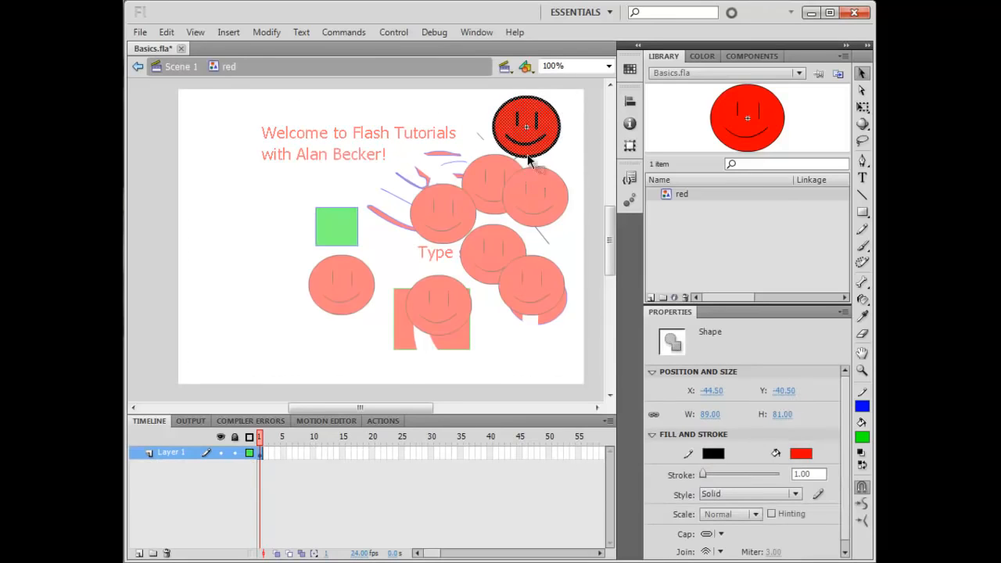
left_click(862, 436)
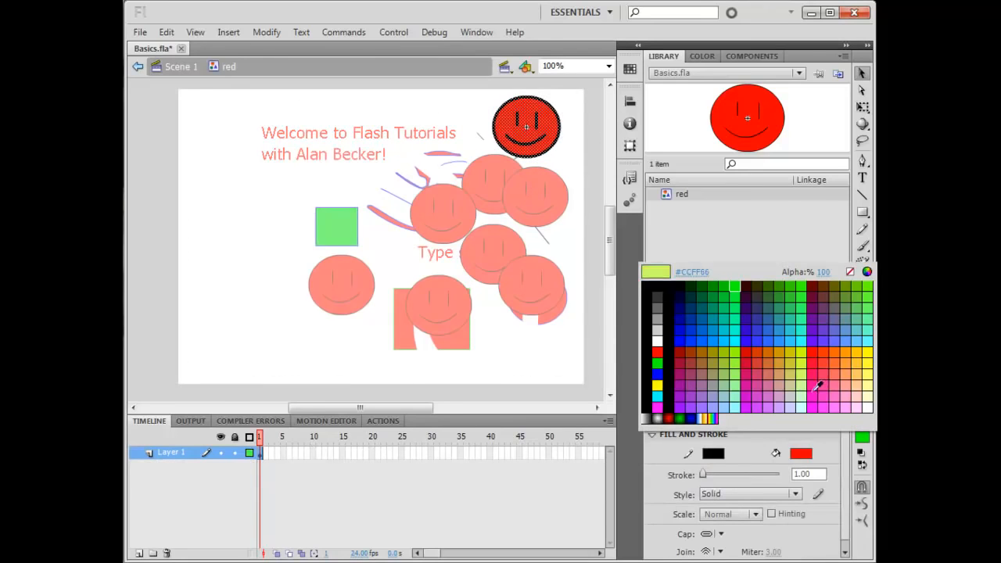
left_click(721, 338)
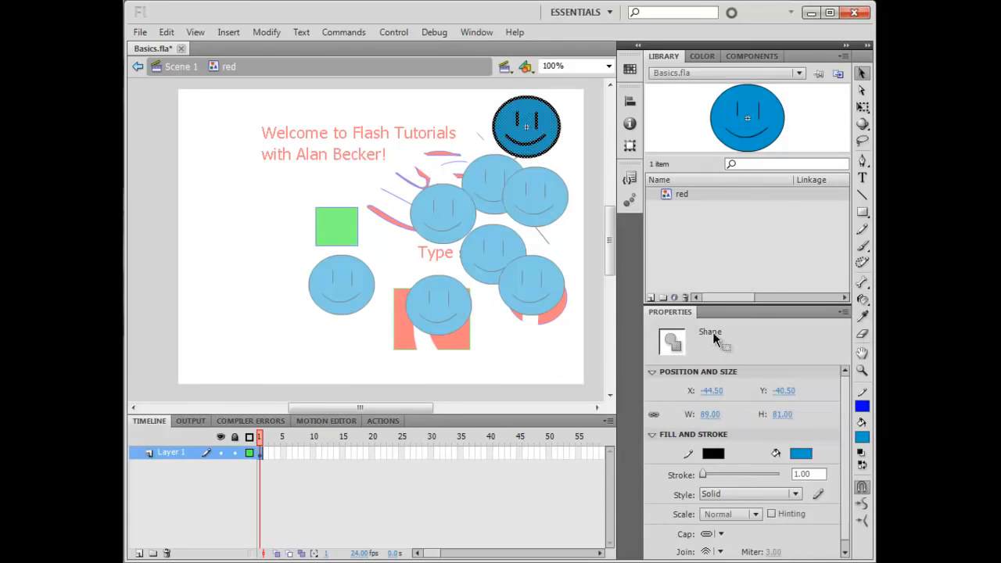
left_click(185, 73)
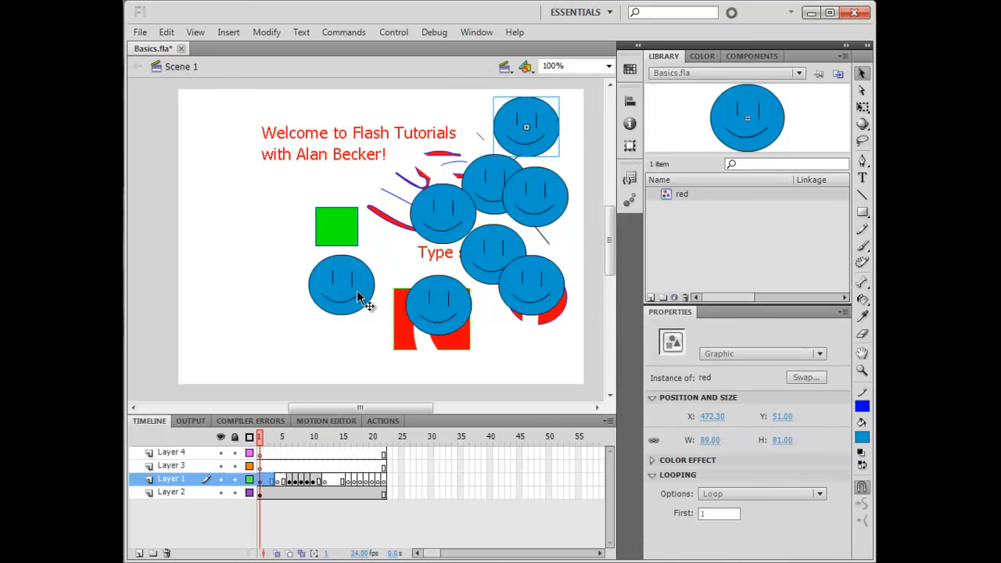
Edit the red symbol in place again and change its fill colour back to red, then return to Scene 1
left_click_drag(356, 290, 373, 304)
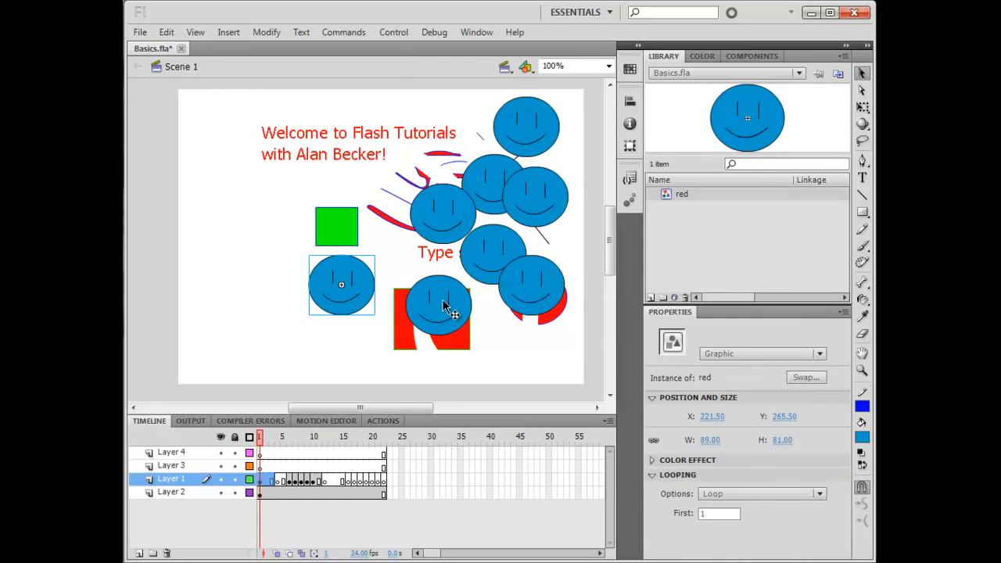
left_click(443, 305)
double_click(439, 306)
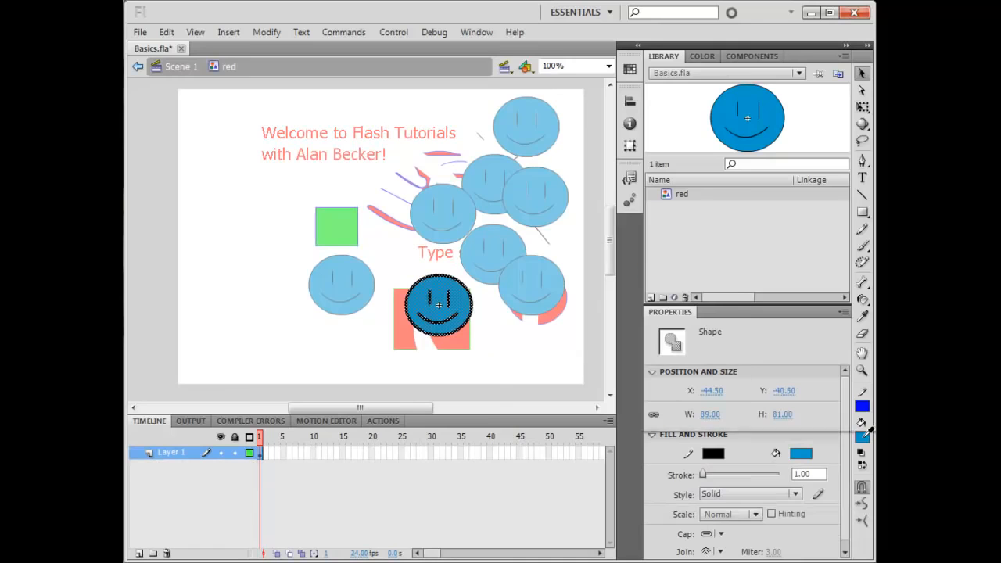
left_click(862, 437)
left_click(657, 352)
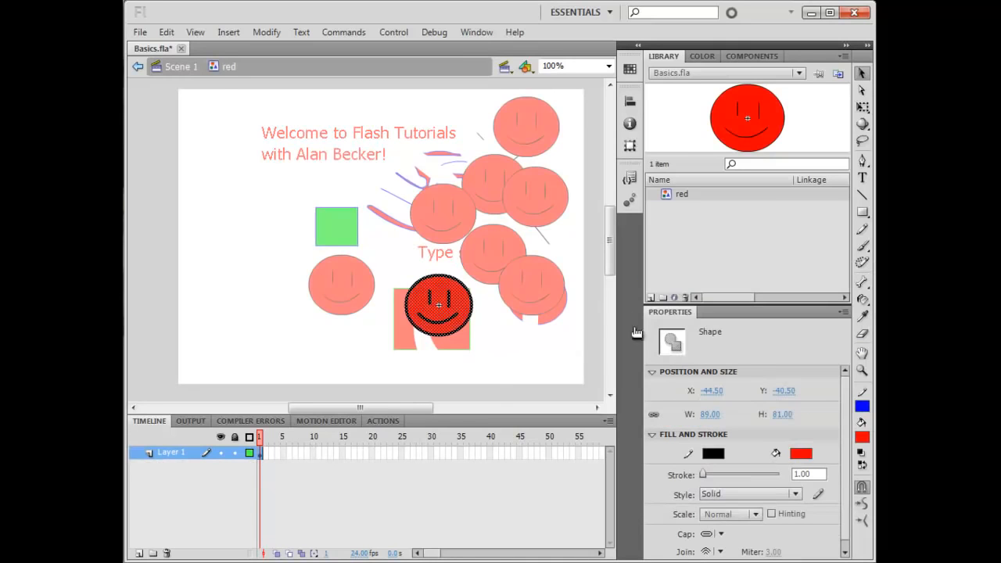
left_click(182, 67)
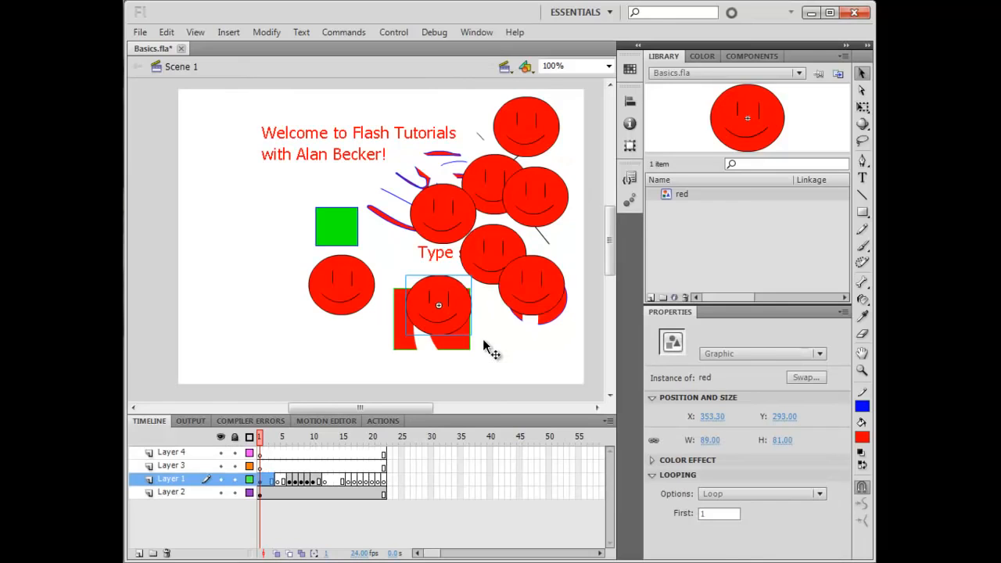
Delete six of the red symbol instances from the stage on frame 1, keeping the top one and the left one
left_click_drag(462, 309, 287, 268)
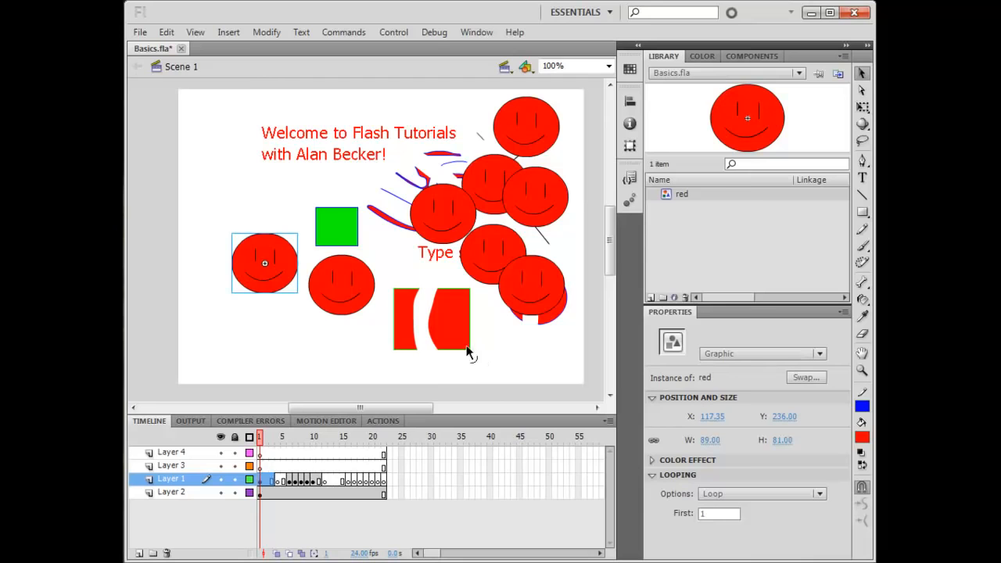
key("Delete")
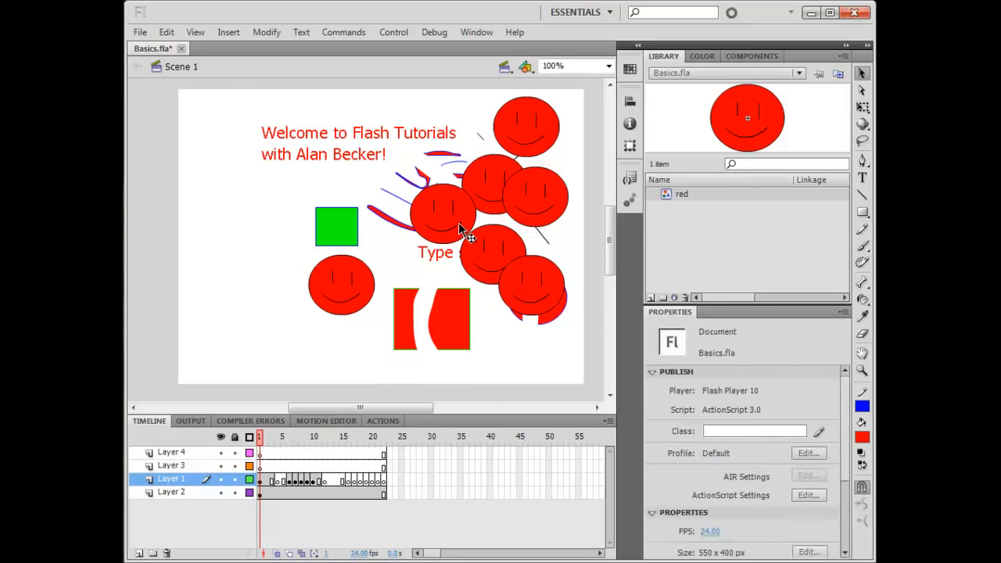
left_click(458, 222)
key("Delete")
left_click(496, 266)
key("Delete")
left_click(538, 301)
key("Delete")
left_click(535, 217)
key("Delete")
left_click(499, 184)
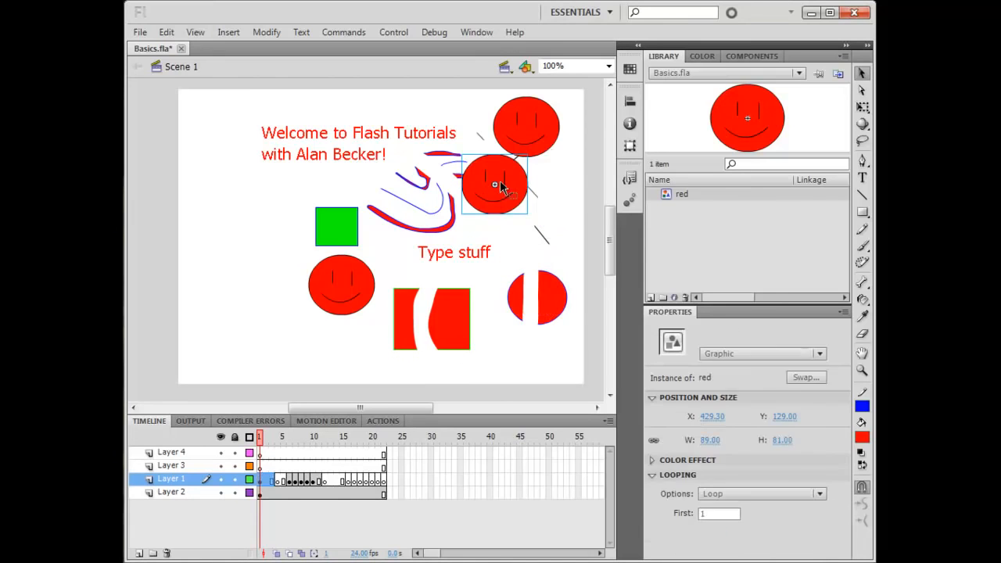
key("Delete")
key("Delete")
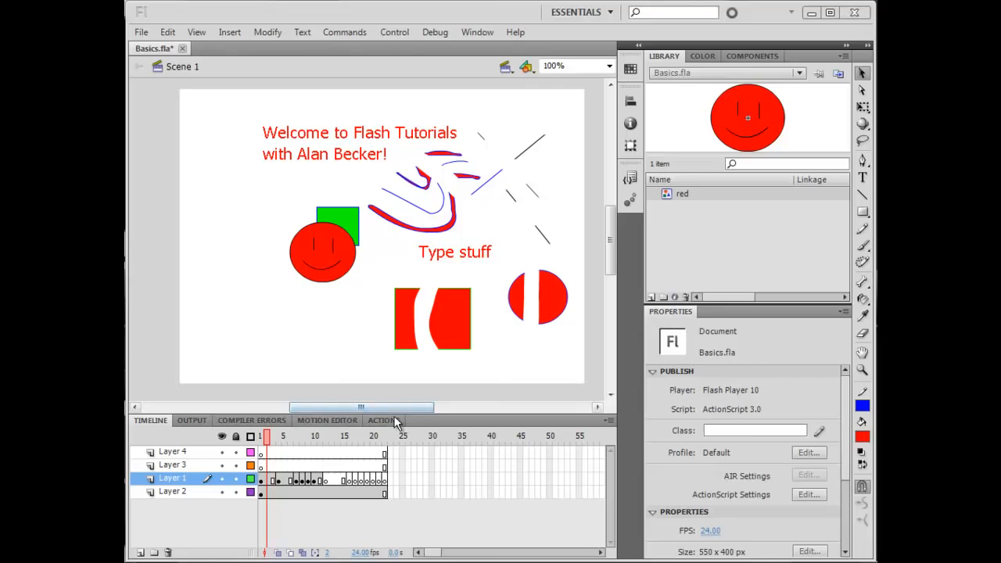
Move the playhead to frame 2 on the timeline
left_click(277, 441)
mouse_move(278, 443)
left_mouse_down()
mouse_move(267, 440)
mouse_move(303, 442)
mouse_move(268, 442)
left_mouse_up()
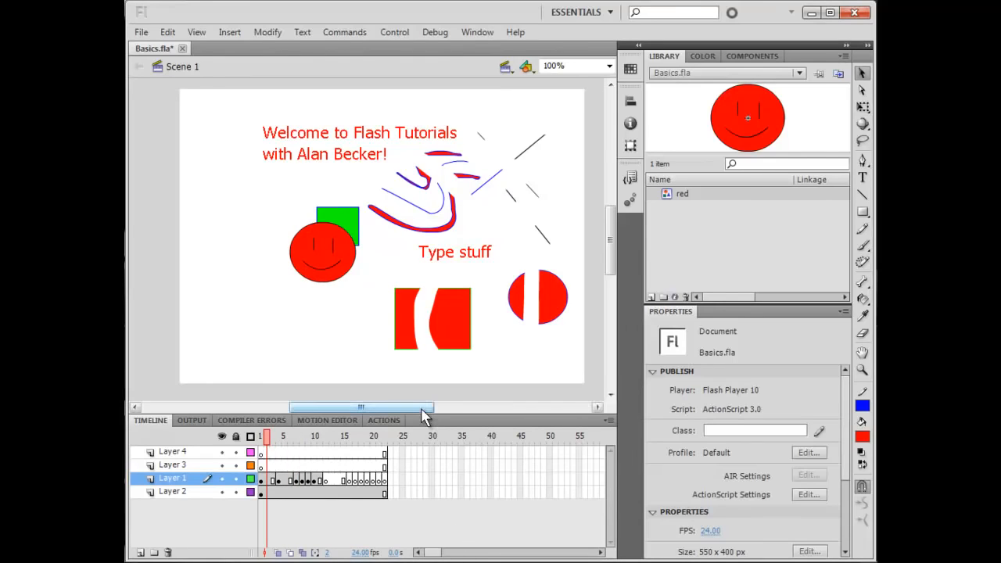